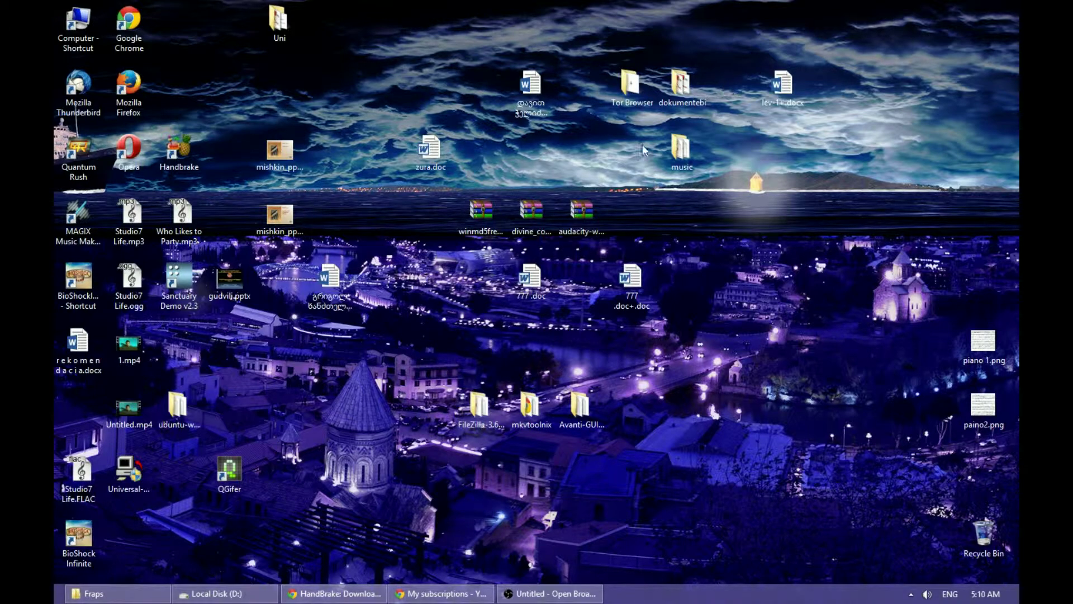
Restore the Chrome window showing the HandBrake 0.9.9 downloads page
{"action": "left_click", "coordinate": [350, 595]}
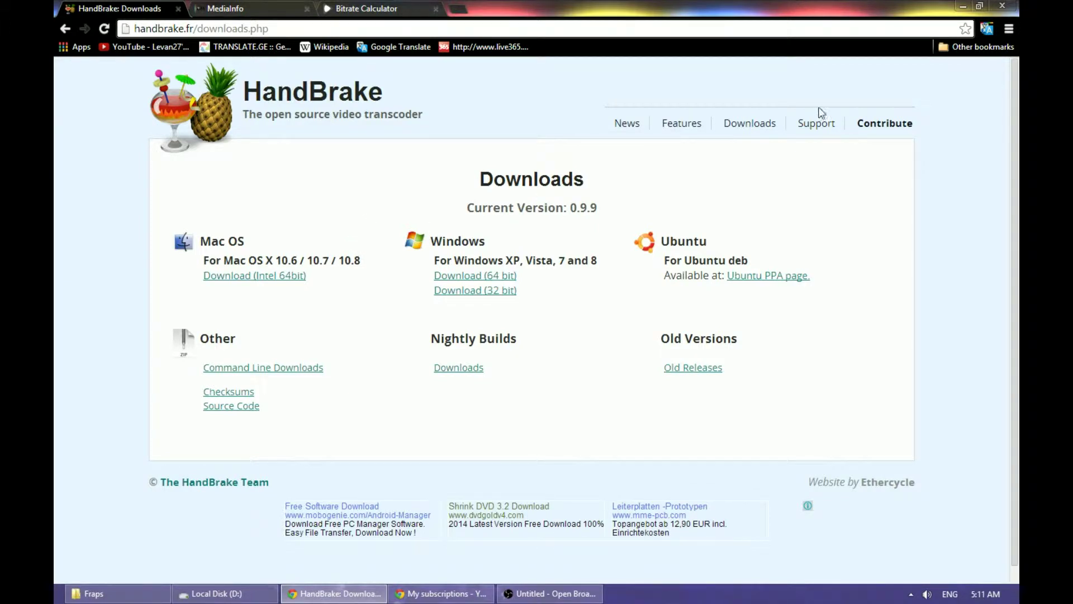
Reload the HandBrake downloads page, highlight the Windows and Nightly Builds text, then minimize Chrome
{"action": "left_click", "coordinate": [759, 124]}
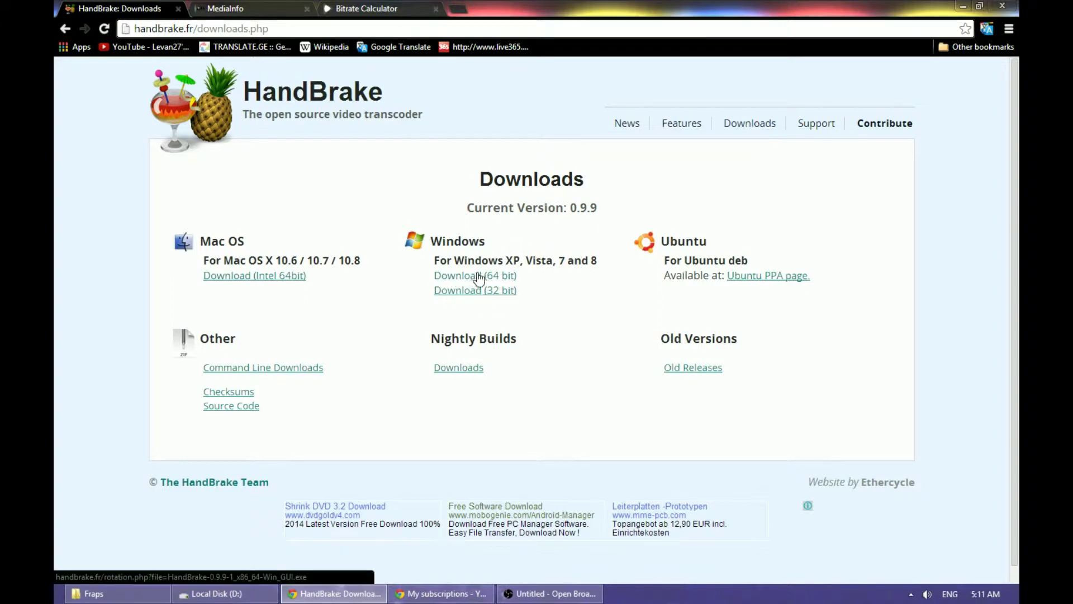
{"action": "left_click_drag", "start_coordinate": [487, 285], "coordinate": [450, 286]}
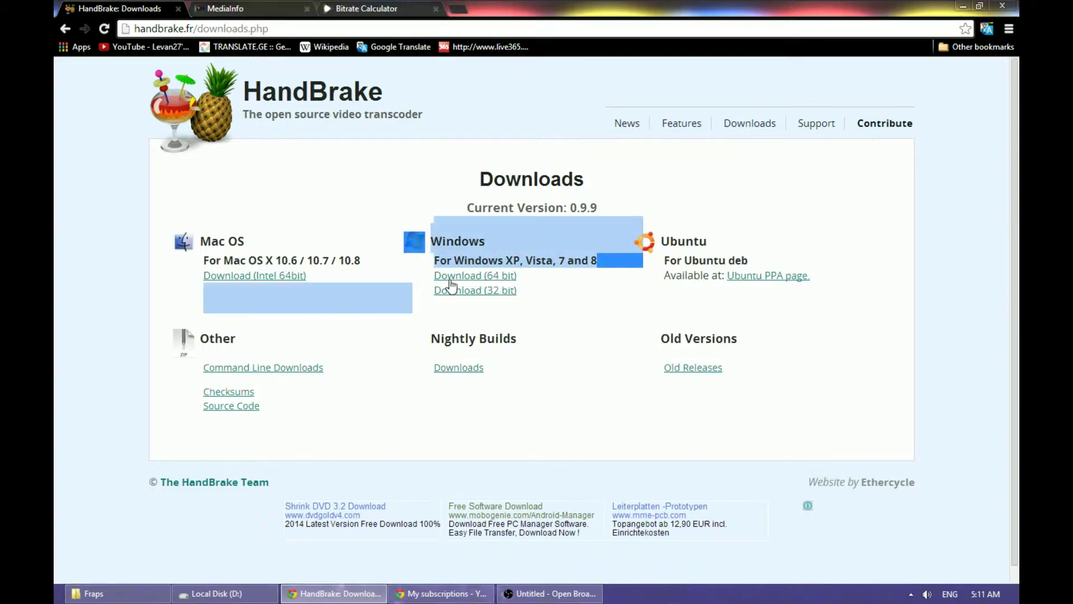
{"action": "left_click", "coordinate": [522, 283]}
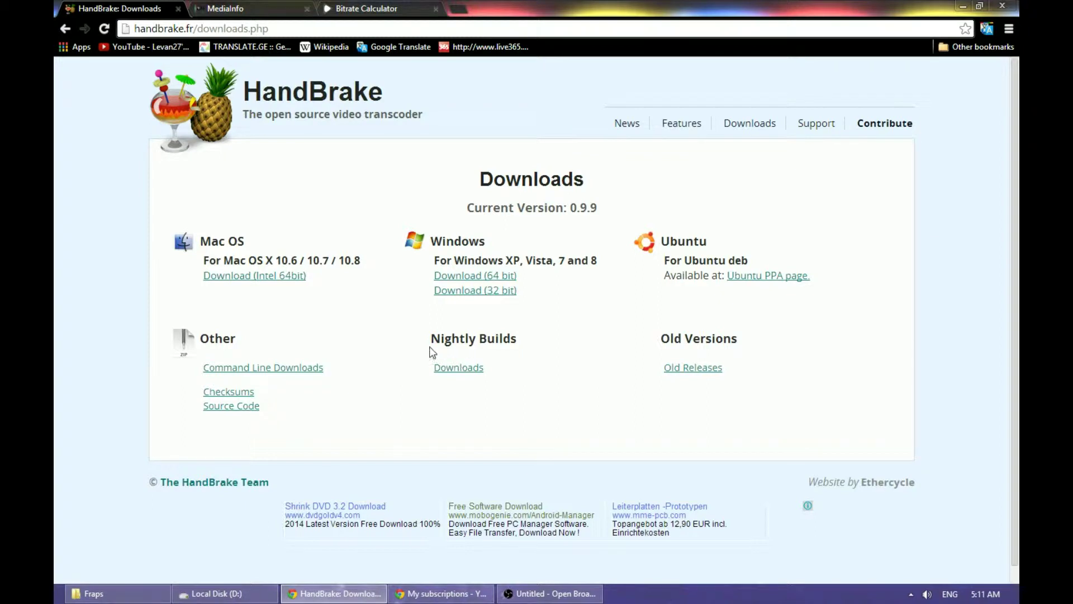
{"action": "left_click_drag", "start_coordinate": [431, 336], "coordinate": [510, 338]}
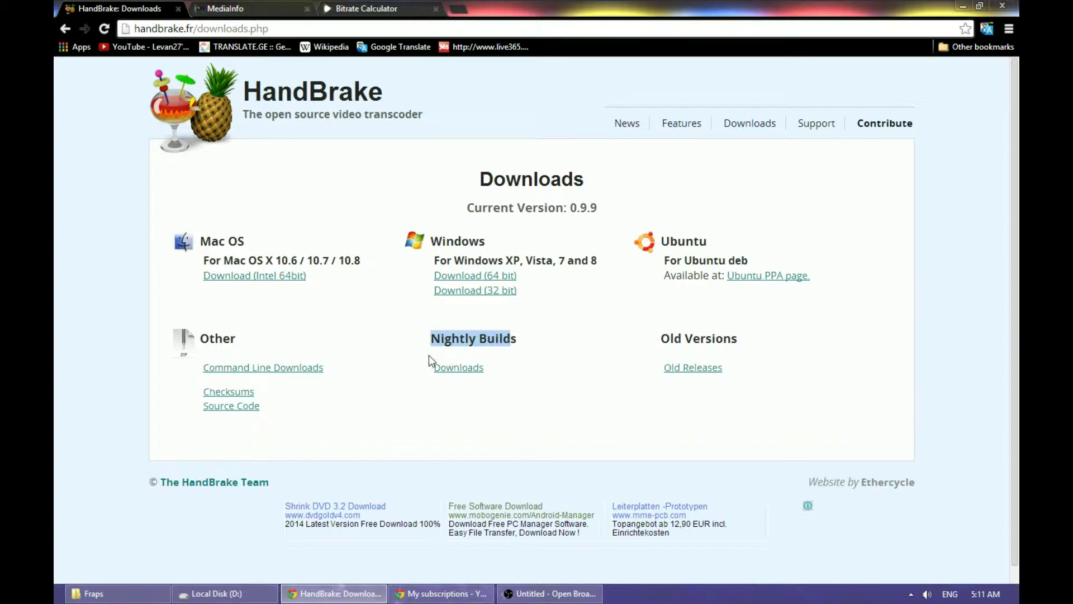
{"action": "left_click", "coordinate": [470, 338]}
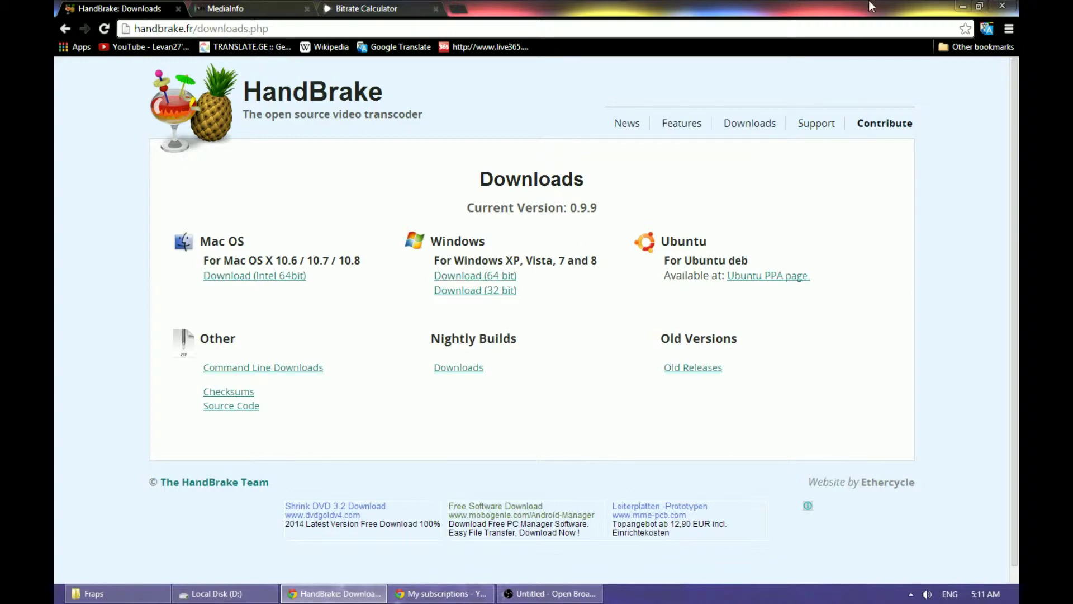
{"action": "left_click", "coordinate": [963, 6]}
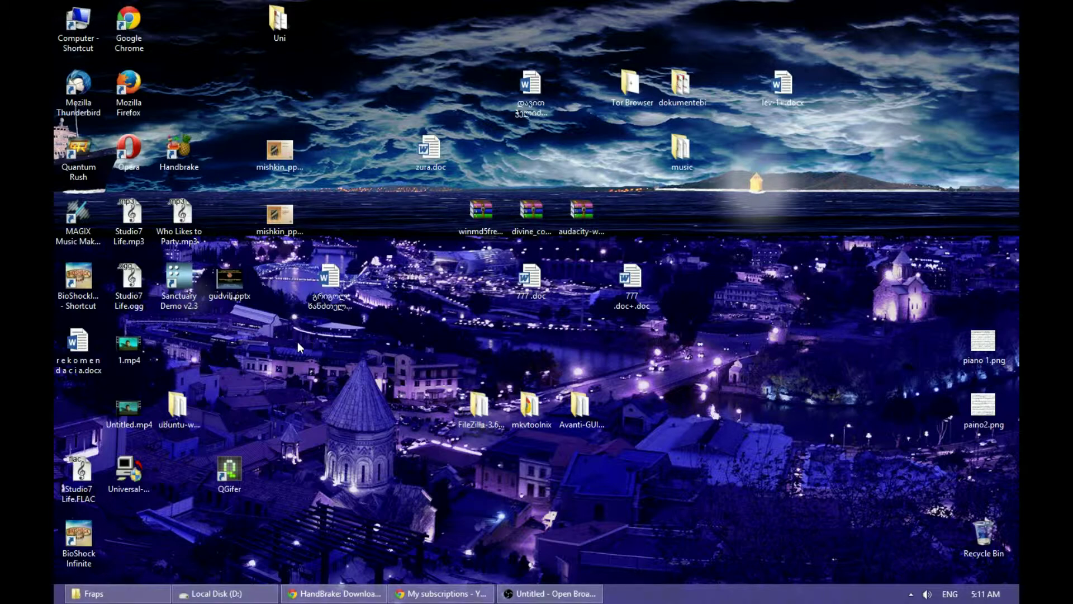
Open the Fraps folder and play the 272 MB Unigine AVI in Media Player Classic
{"action": "left_click", "coordinate": [120, 597]}
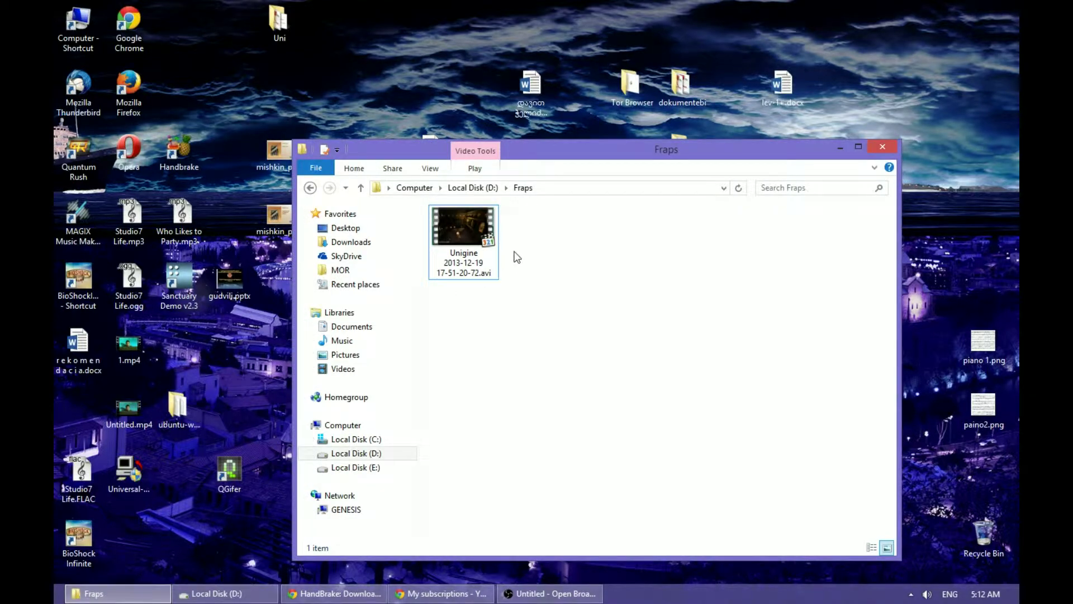
{"action": "left_click", "coordinate": [493, 254]}
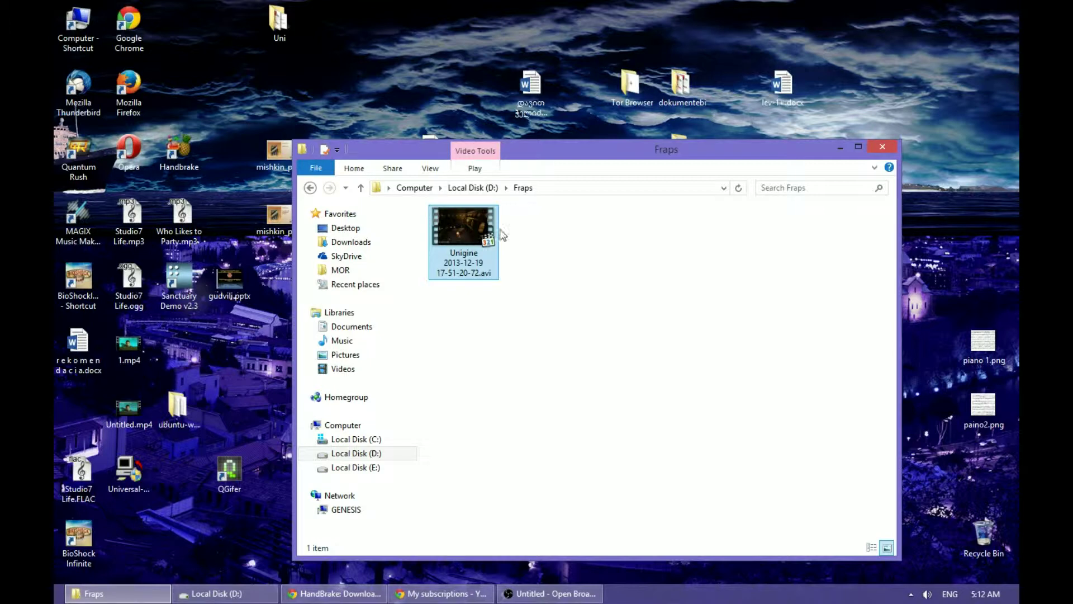
{"action": "left_click_drag", "start_coordinate": [560, 264], "coordinate": [462, 219]}
{"action": "left_click", "coordinate": [571, 266]}
{"action": "left_click_drag", "start_coordinate": [529, 147], "coordinate": [529, 118]}
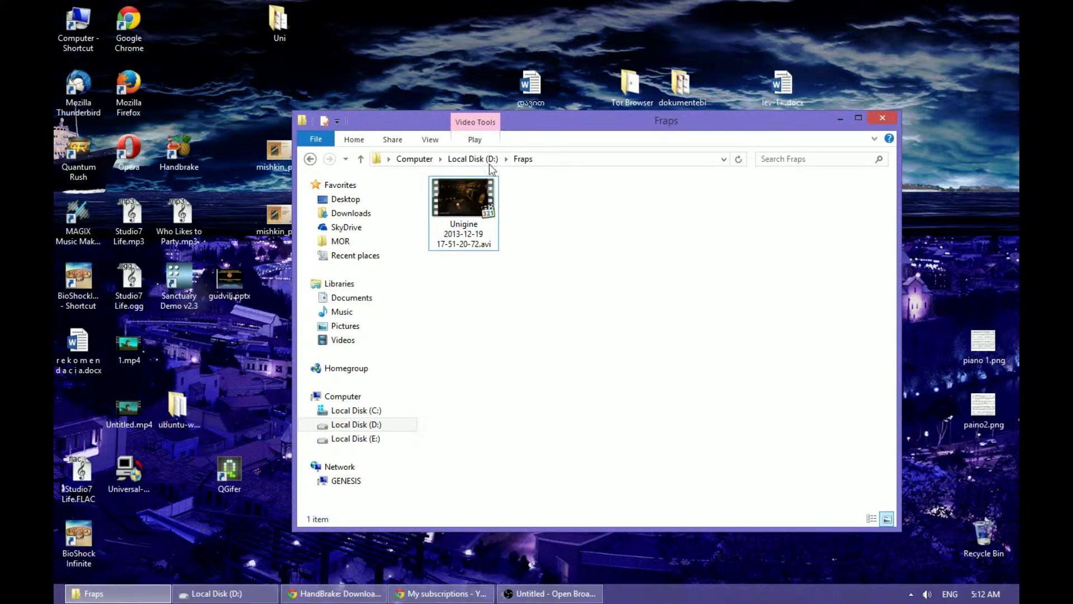
{"action": "left_click", "coordinate": [466, 197]}
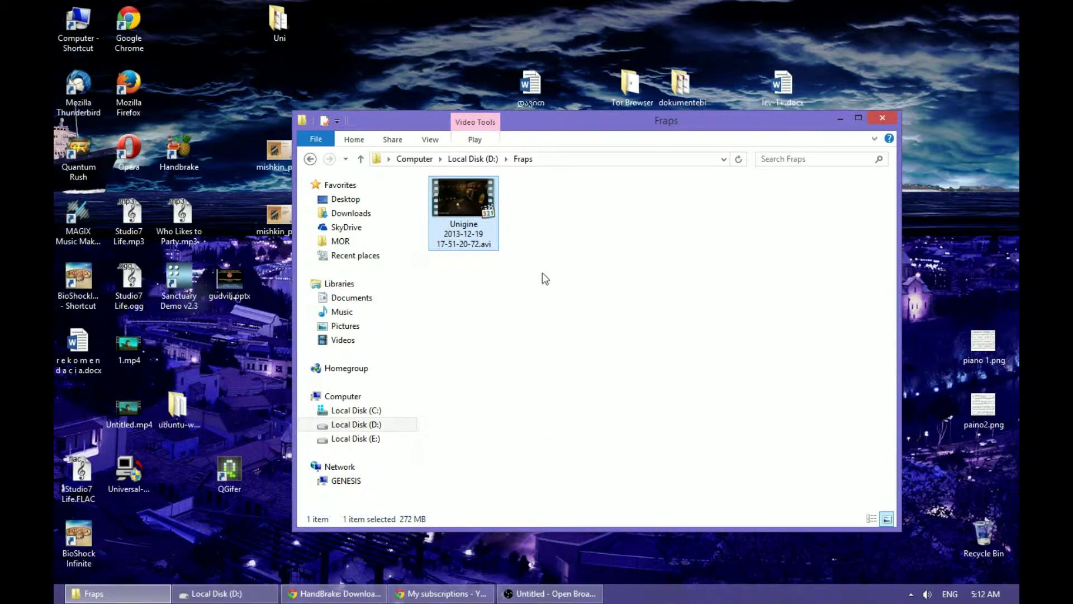
{"action": "double_click", "coordinate": [458, 192]}
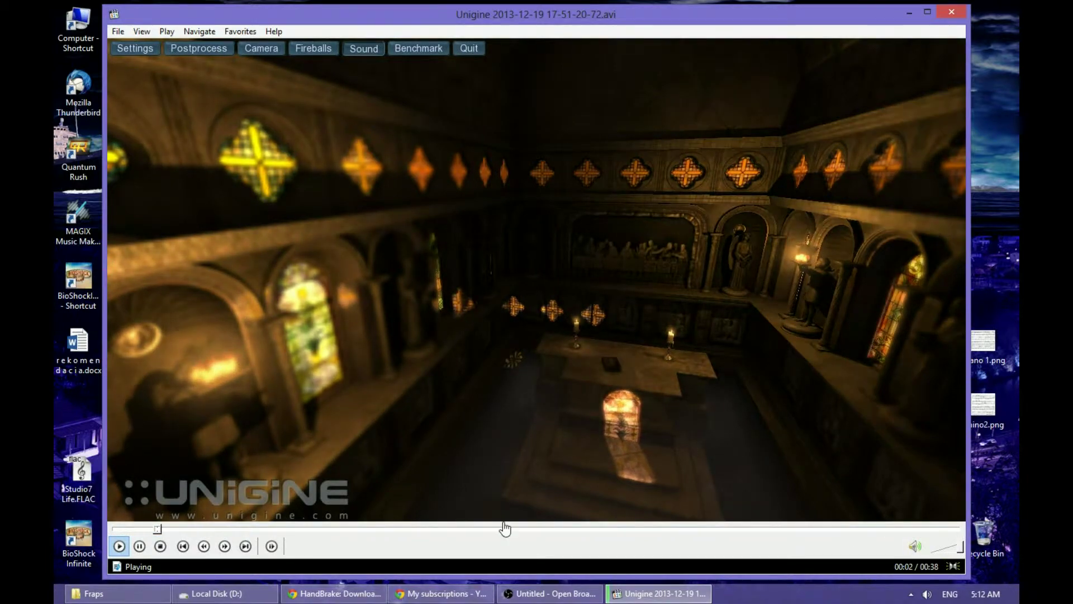
Skip to about 00:20 and 00:25 in the Unigine video, then close the player
{"action": "left_click", "coordinate": [504, 528]}
{"action": "left_click", "coordinate": [549, 529]}
{"action": "left_click", "coordinate": [643, 530]}
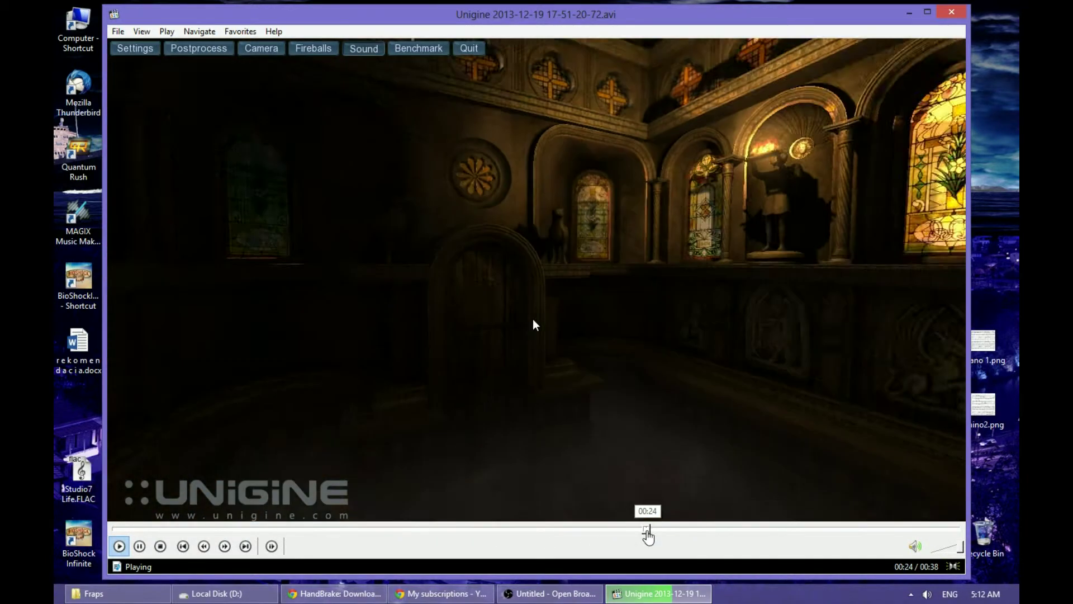
{"action": "key", "text": "alt+F4"}
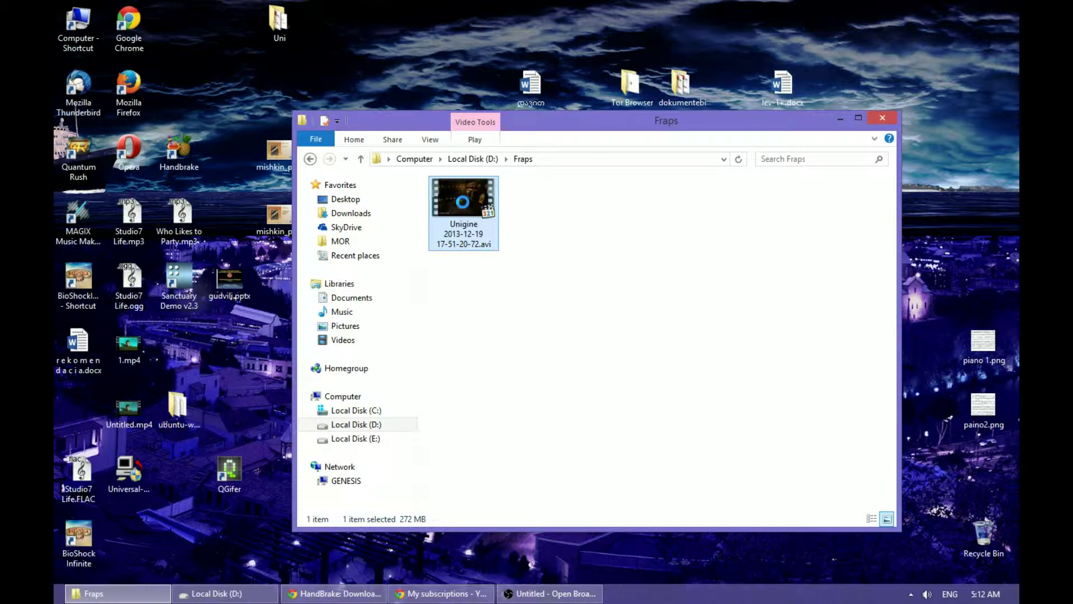
Analyse the Unigine AVI with MediaInfo and switch Chrome to the MediaInfo website tab
{"action": "right_click", "coordinate": [456, 197]}
{"action": "left_click", "coordinate": [496, 237]}
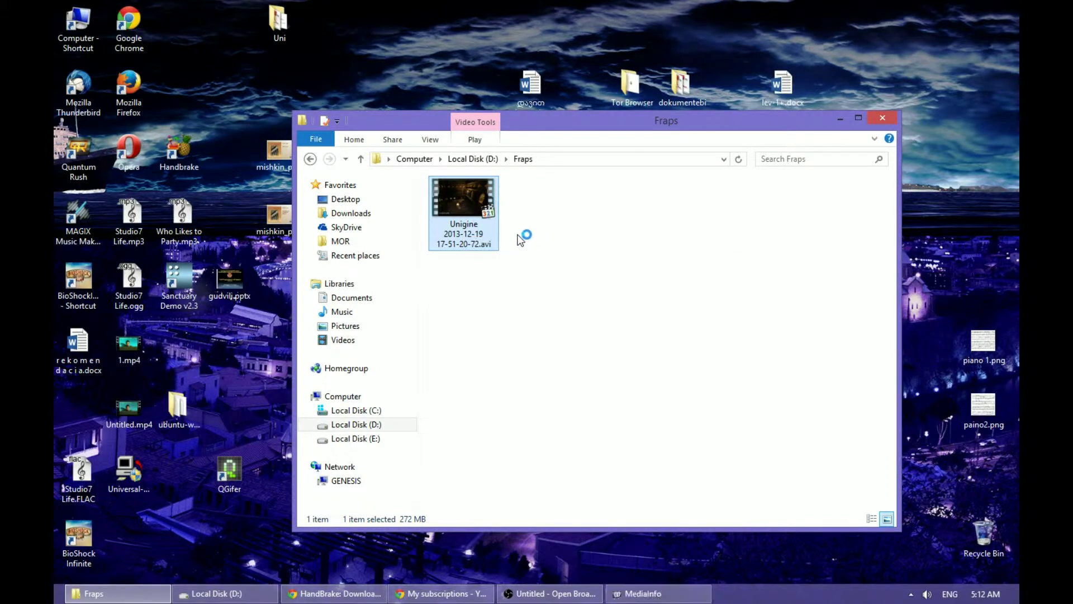
{"action": "left_click", "coordinate": [327, 592]}
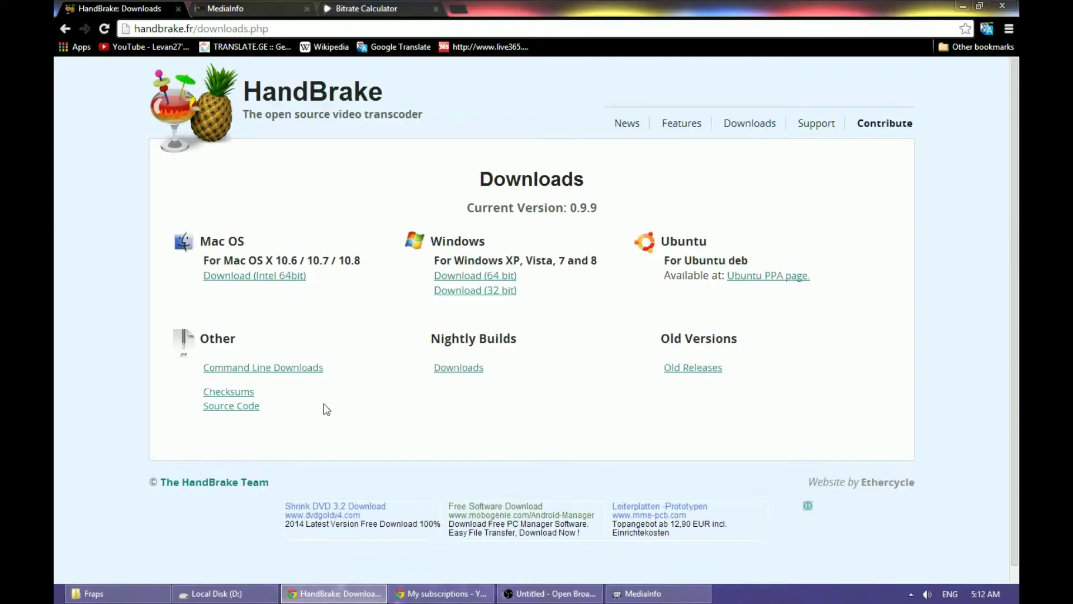
{"action": "left_click", "coordinate": [267, 7]}
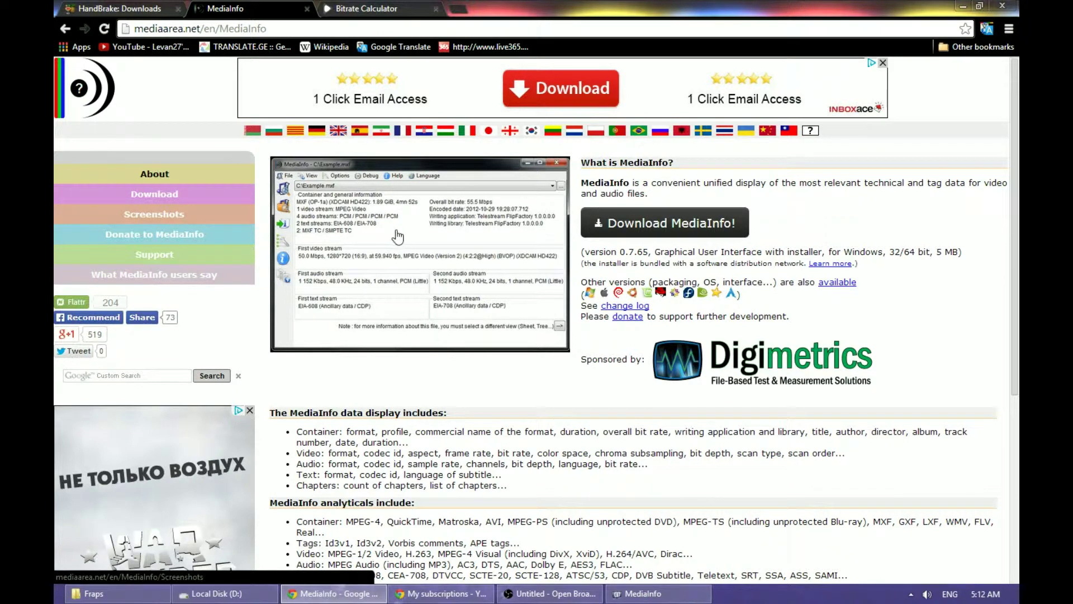
Highlight the 57.8 Mbps video bit rate and the 1 536 Kbps audio bit rate, then close MediaInfo
{"action": "left_click", "coordinate": [963, 8]}
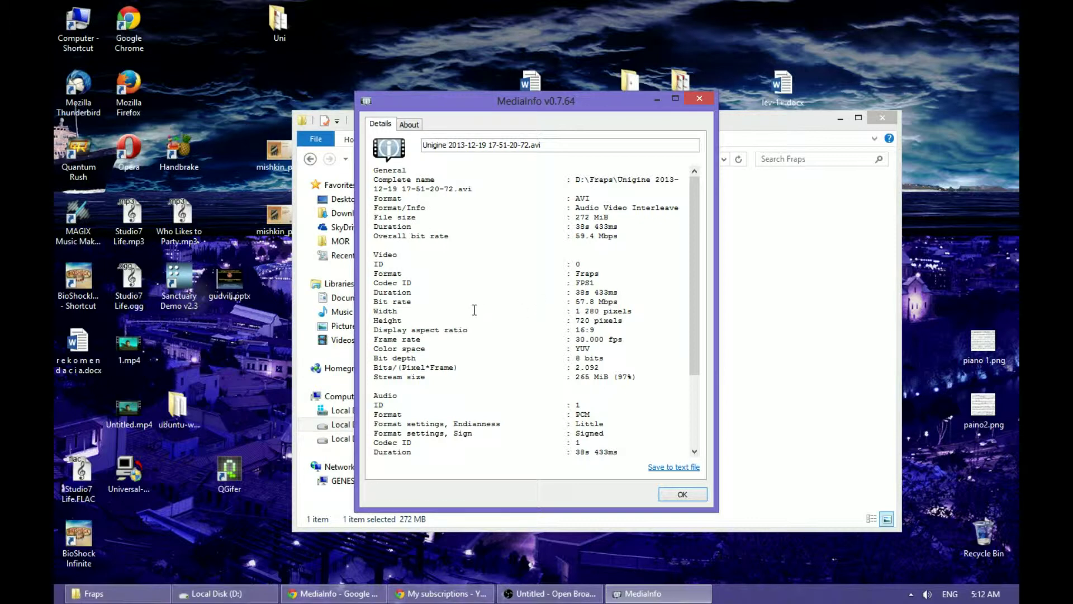
{"action": "left_click_drag", "start_coordinate": [416, 300], "coordinate": [374, 301]}
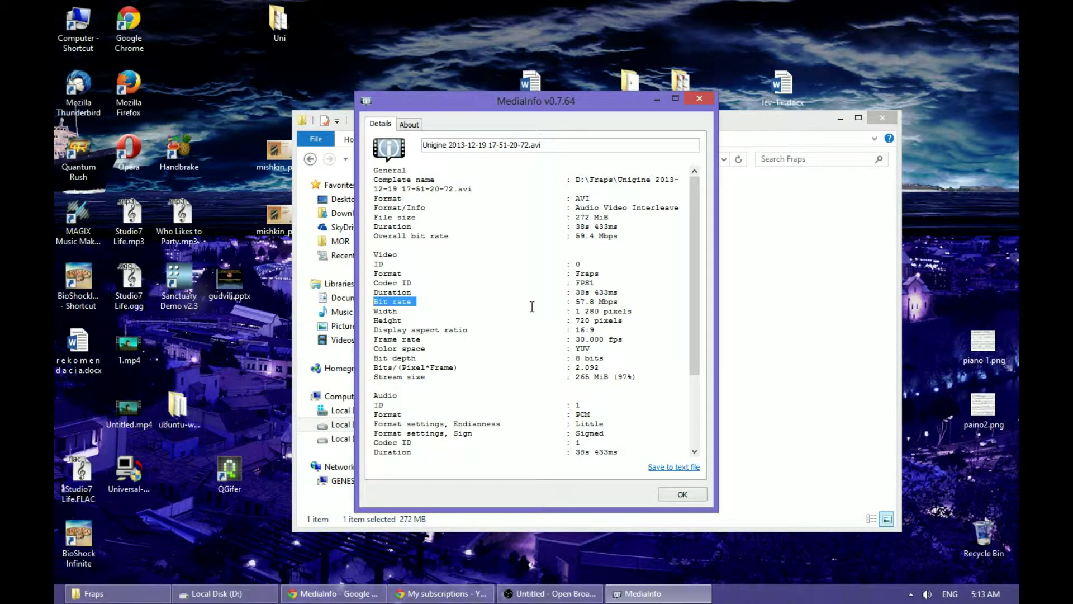
{"action": "left_click_drag", "start_coordinate": [575, 302], "coordinate": [586, 302]}
{"action": "left_click_drag", "start_coordinate": [692, 313], "coordinate": [704, 394]}
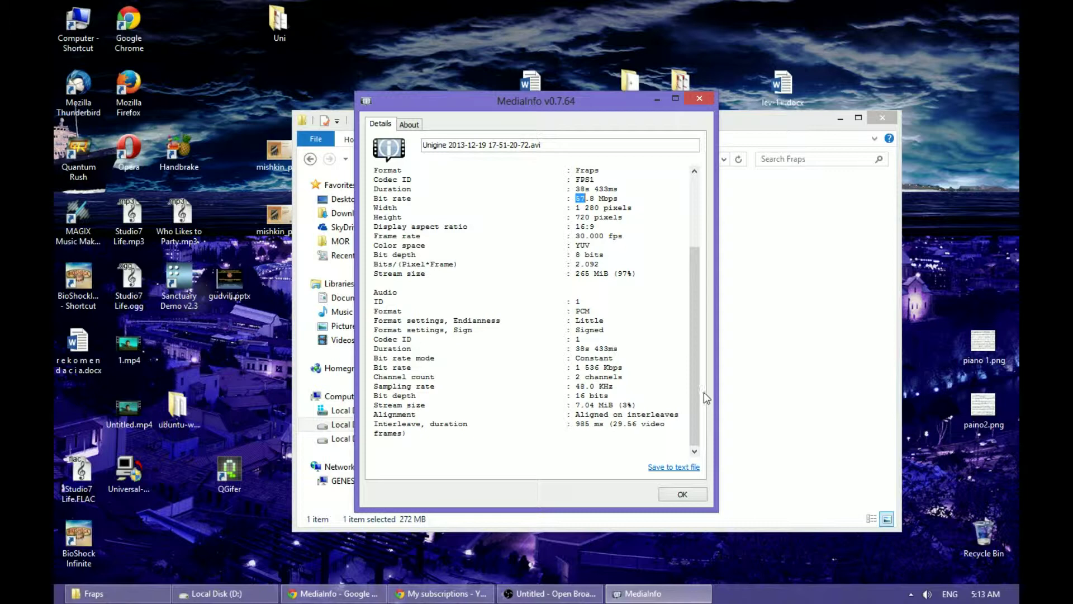
{"action": "left_click_drag", "start_coordinate": [694, 384], "coordinate": [695, 312]}
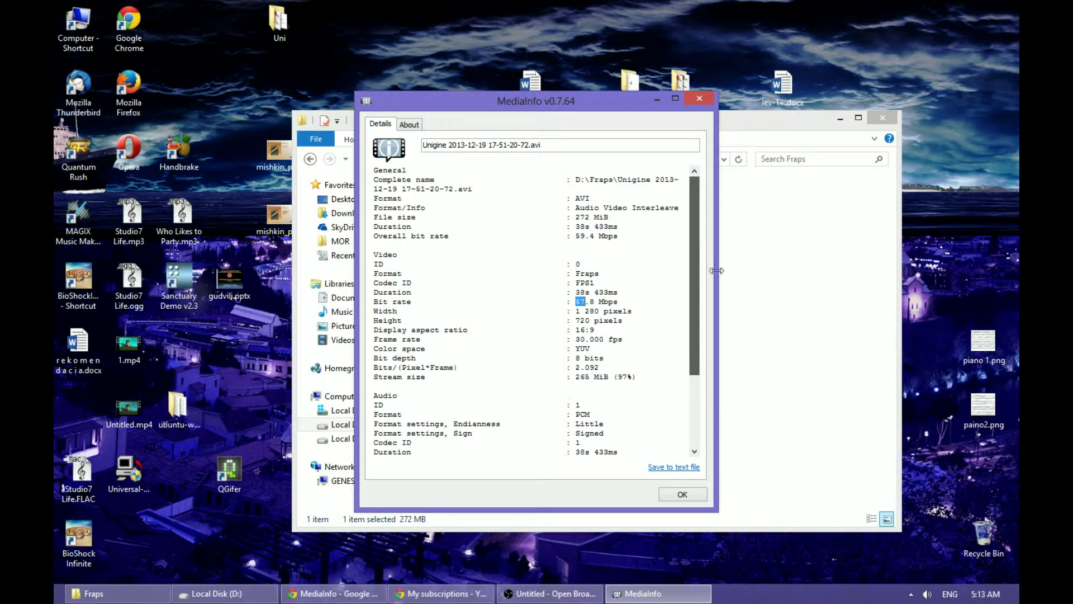
{"action": "left_click", "coordinate": [579, 302]}
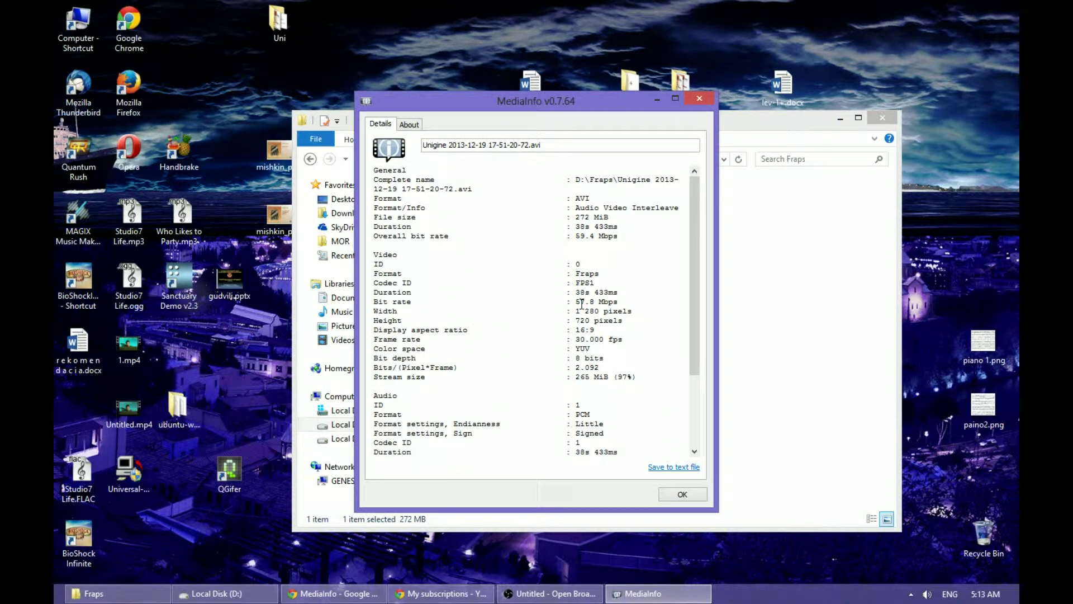
{"action": "left_click_drag", "start_coordinate": [579, 302], "coordinate": [630, 303]}
{"action": "left_click", "coordinate": [604, 302]}
{"action": "scroll", "coordinate": [637, 318], "scroll_direction": "down", "scroll_amount": 4}
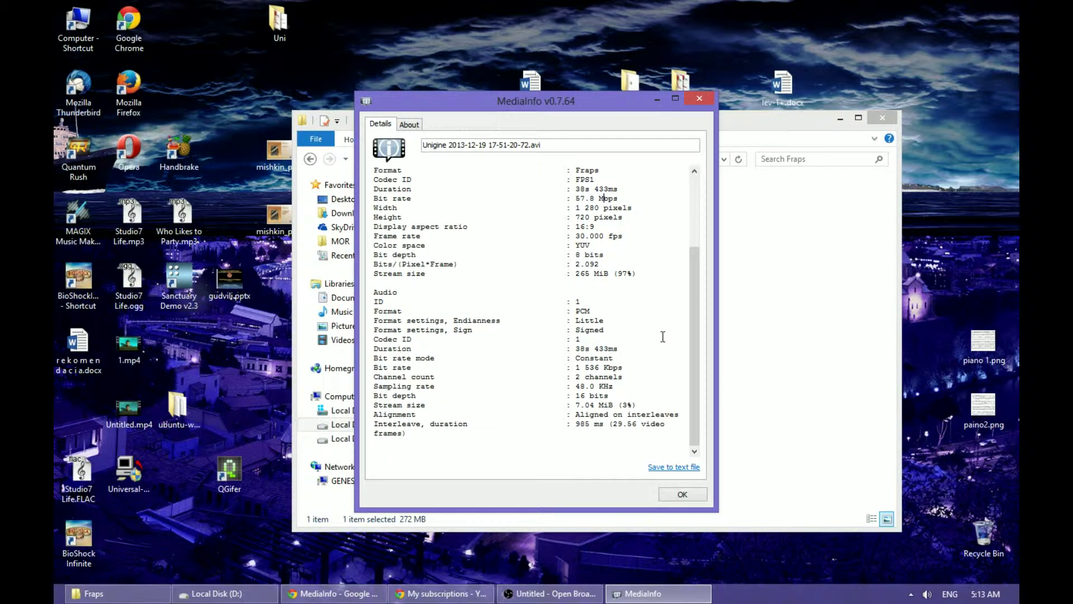
{"action": "left_click", "coordinate": [577, 367]}
{"action": "left_click", "coordinate": [682, 495]}
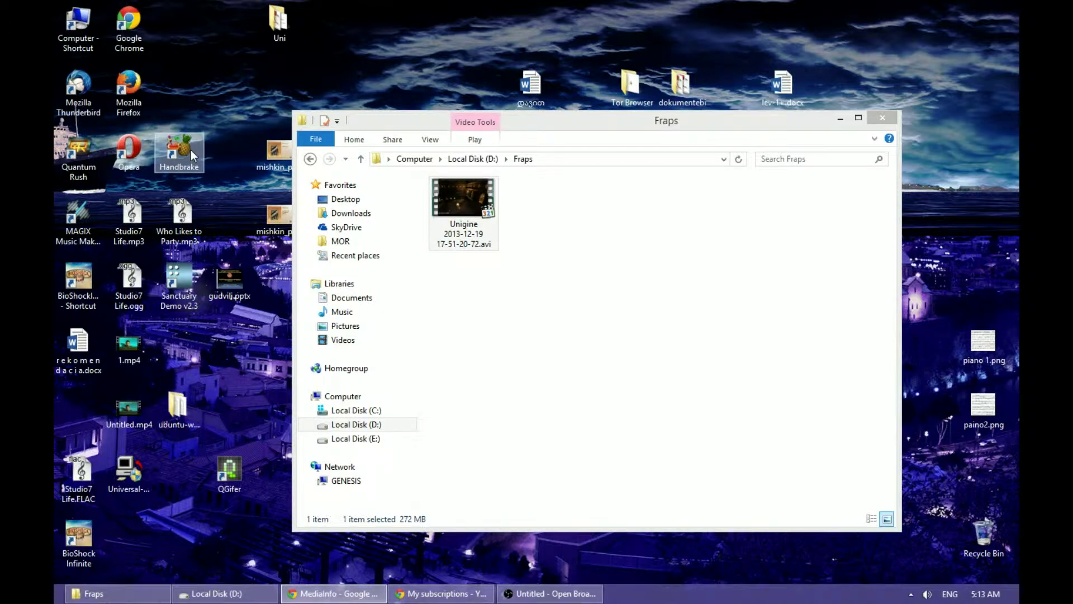
Close the Fraps folder and restore HandBrake from the notification area
{"action": "left_click", "coordinate": [882, 119]}
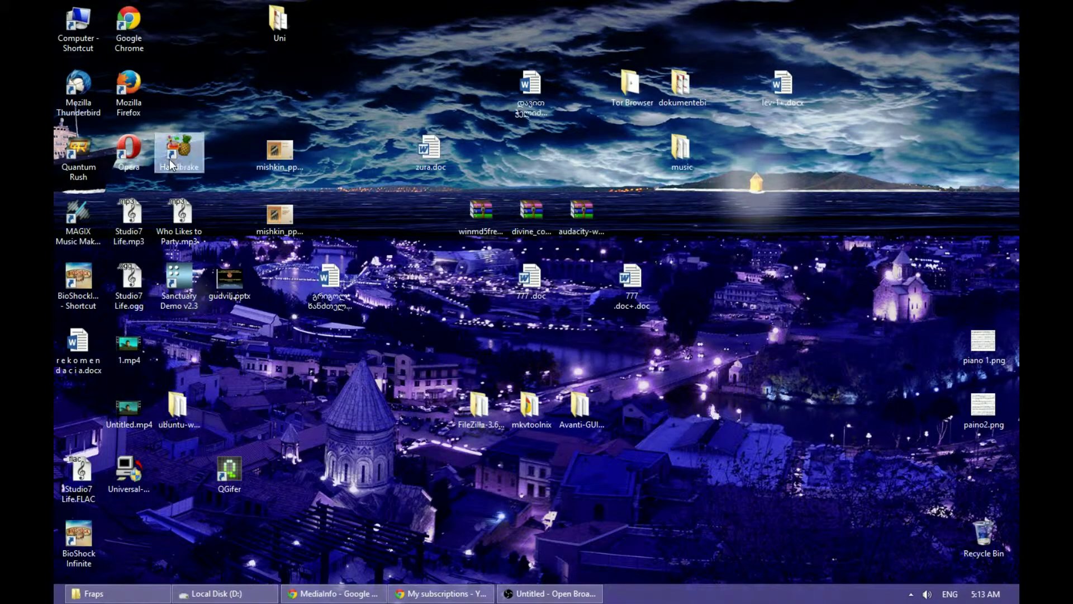
{"action": "left_click", "coordinate": [911, 594]}
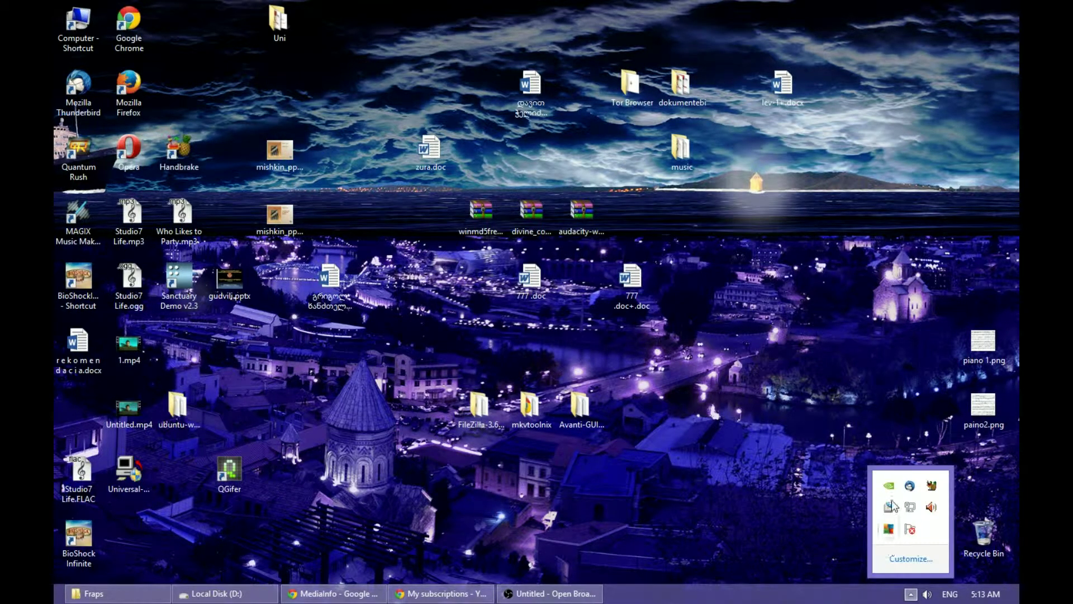
{"action": "double_click", "coordinate": [931, 486]}
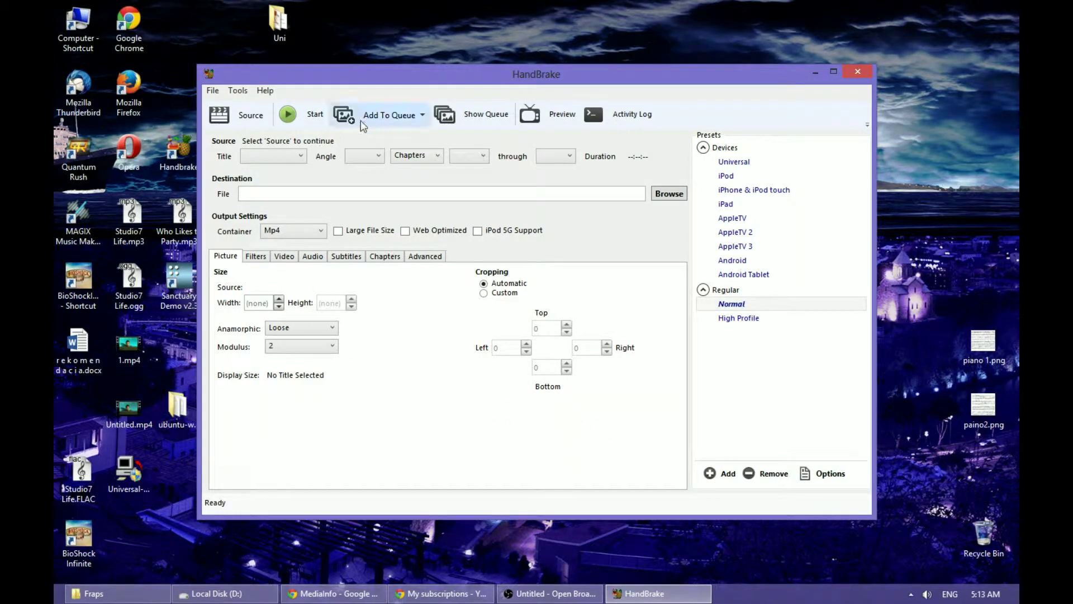
{"action": "left_click_drag", "start_coordinate": [432, 83], "coordinate": [421, 75]}
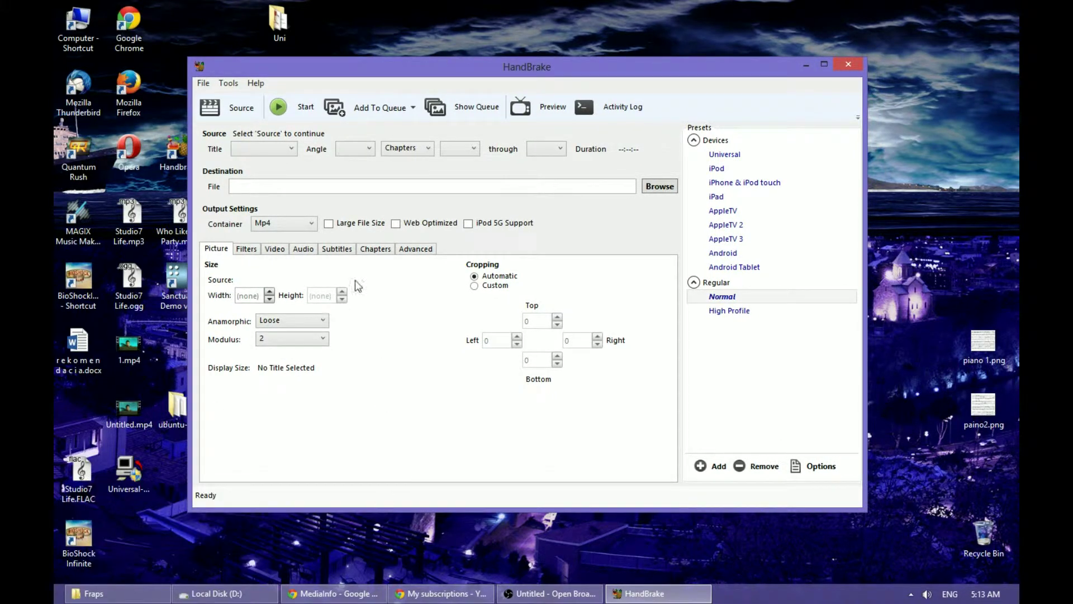
Load the Unigine recording from D:\Fraps as HandBrake's source file
{"action": "left_click", "coordinate": [252, 111]}
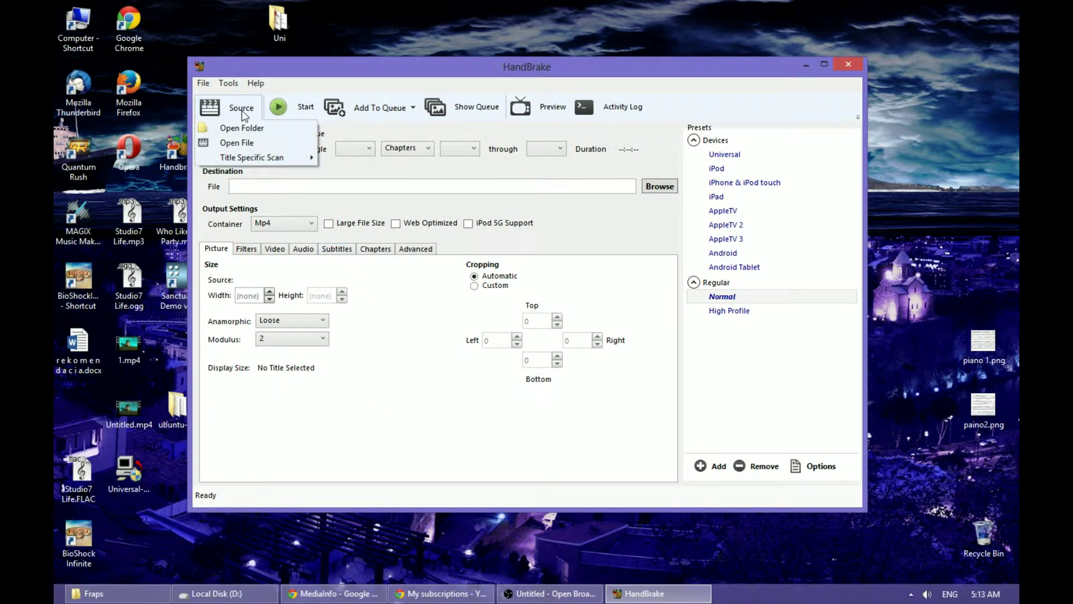
{"action": "left_click", "coordinate": [234, 142]}
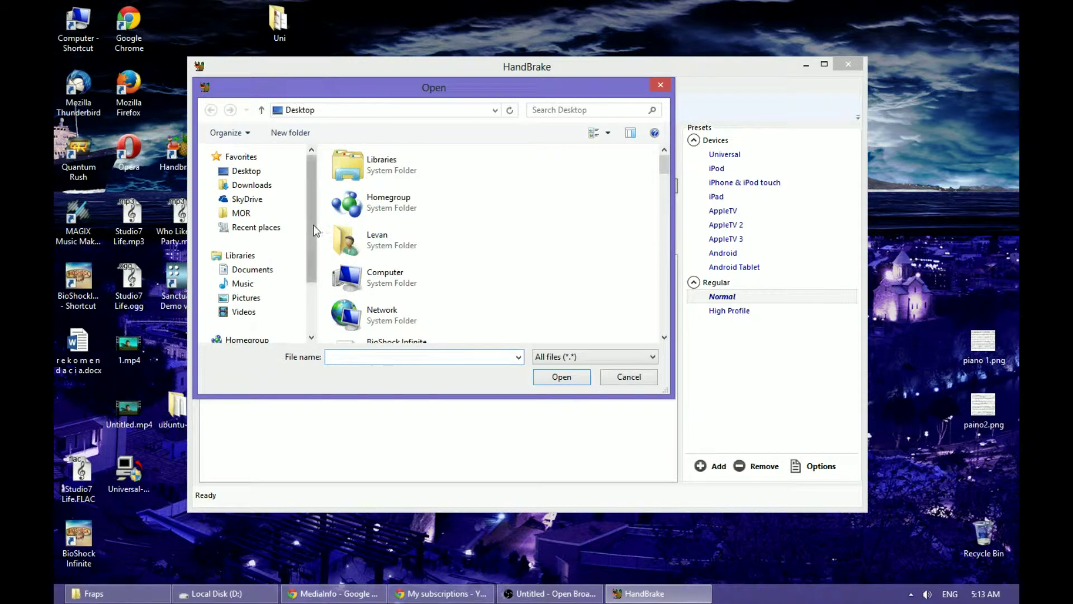
{"action": "left_click_drag", "start_coordinate": [315, 231], "coordinate": [312, 256]}
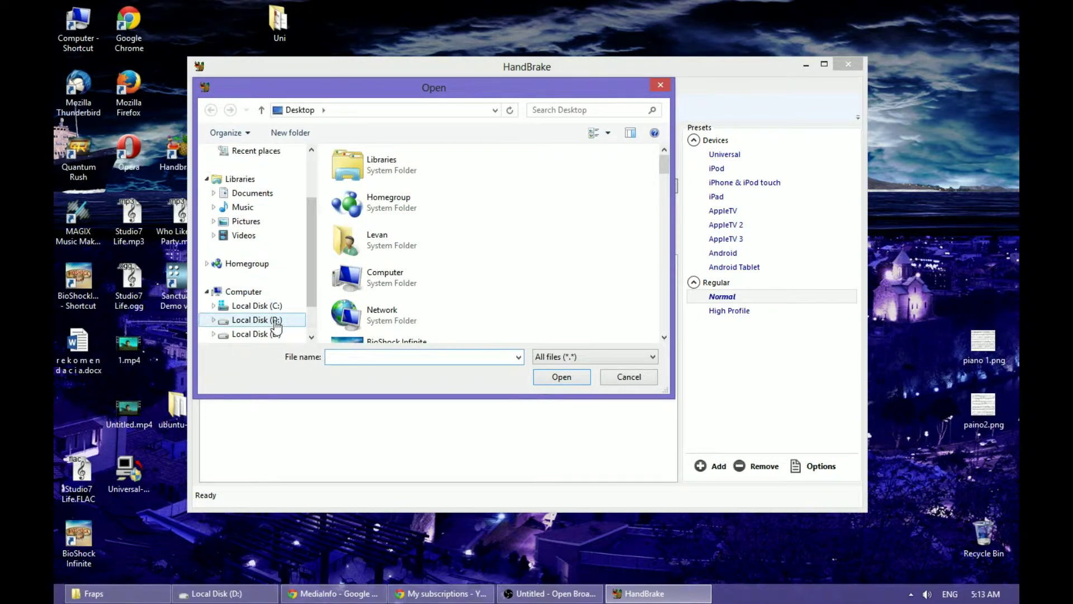
{"action": "left_click", "coordinate": [274, 321]}
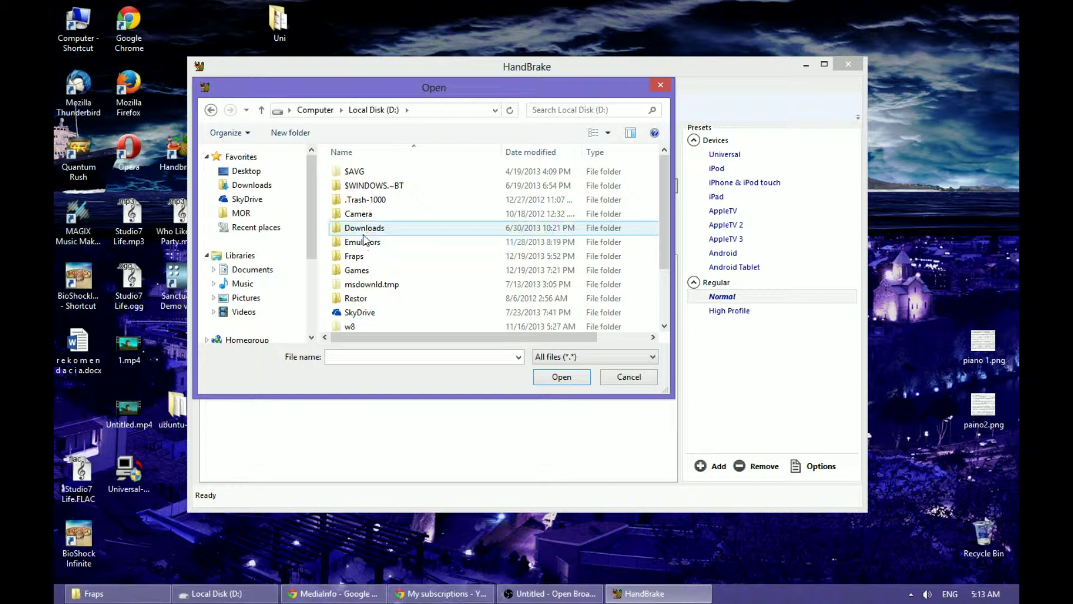
{"action": "double_click", "coordinate": [361, 256]}
{"action": "left_click", "coordinate": [386, 201]}
{"action": "double_click", "coordinate": [386, 202]}
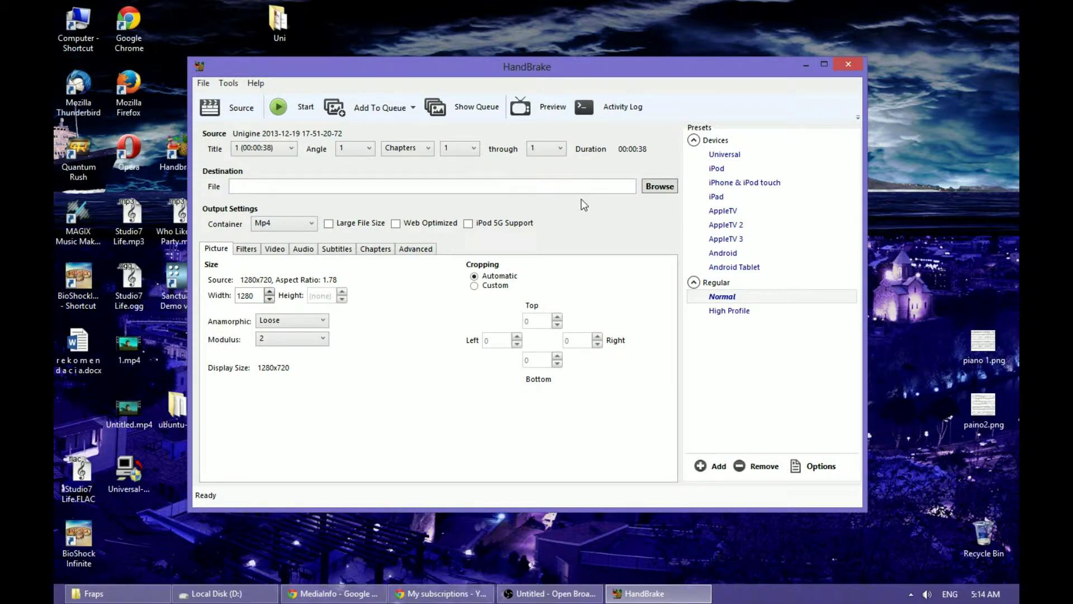
Set the encode's output to an MP4 file in the Desktop folder
{"action": "left_click", "coordinate": [653, 187]}
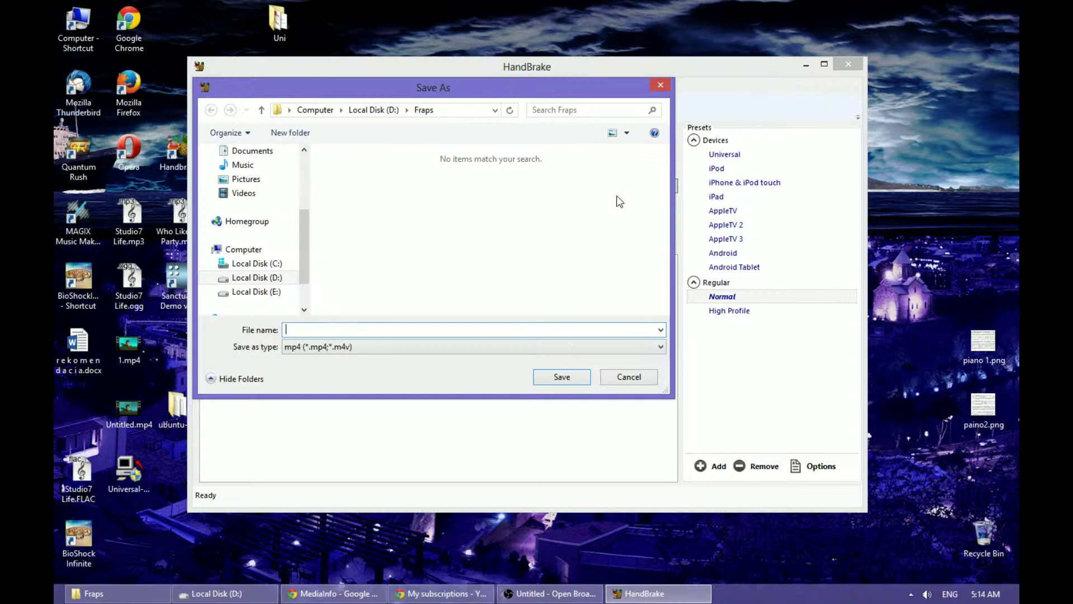
{"action": "left_click_drag", "start_coordinate": [305, 230], "coordinate": [299, 154]}
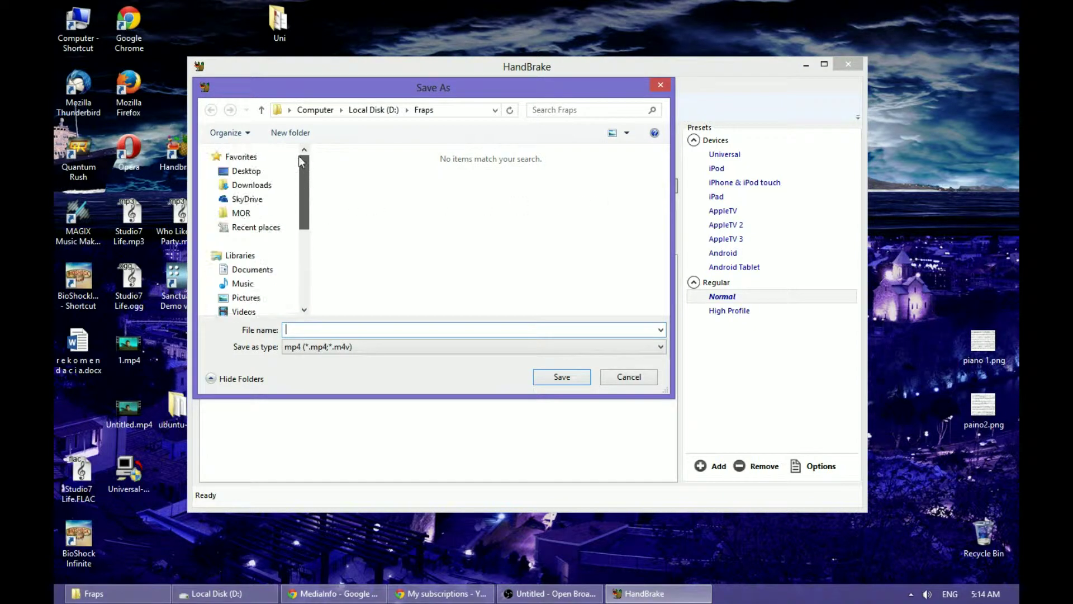
{"action": "left_click", "coordinate": [252, 172]}
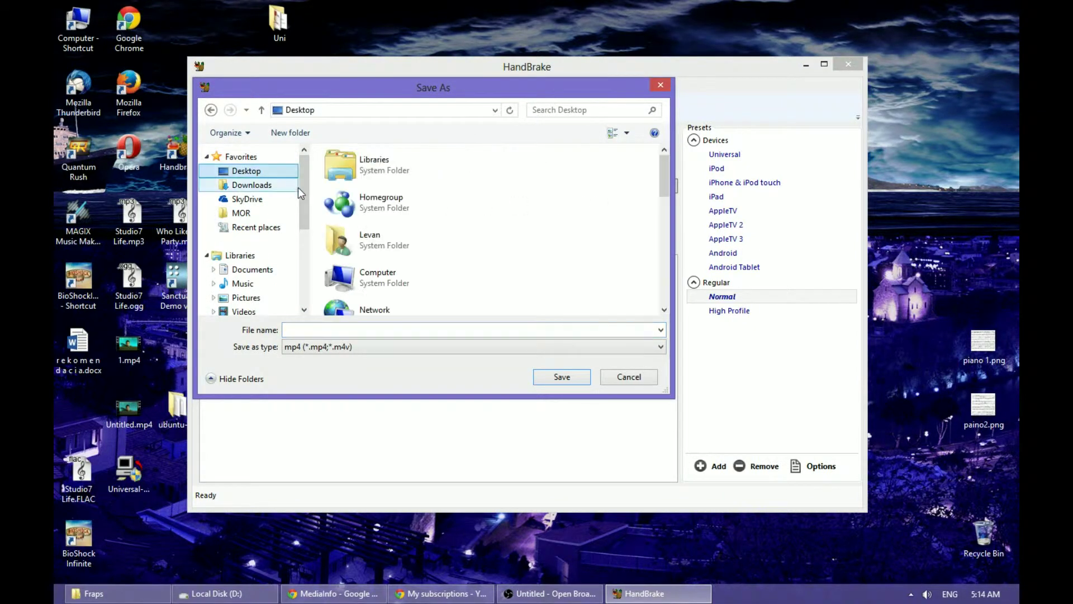
{"action": "left_click", "coordinate": [321, 331]}
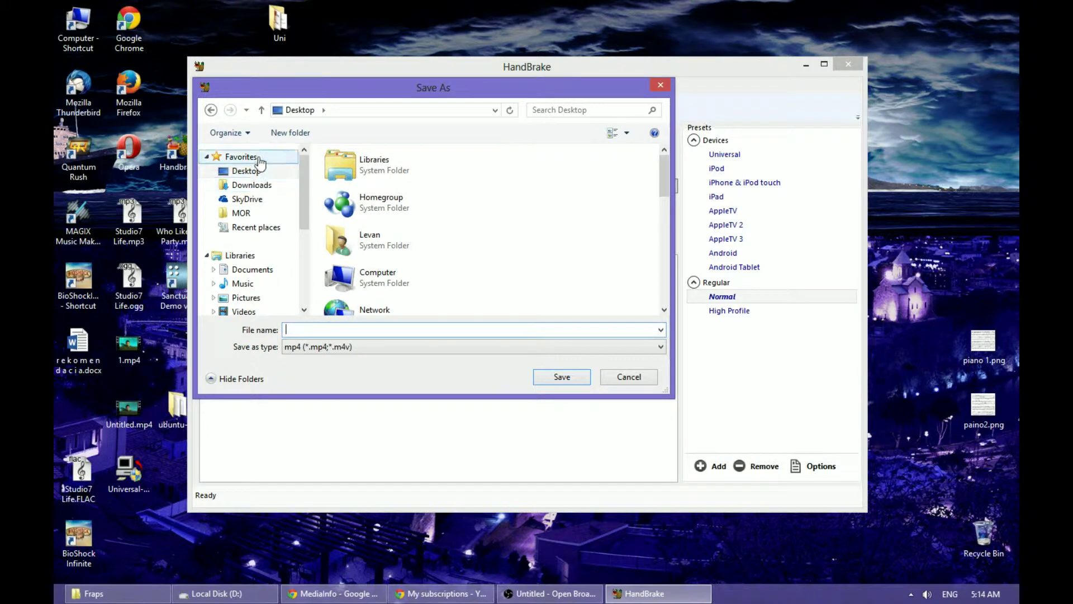
{"action": "type", "text": "aaa"}
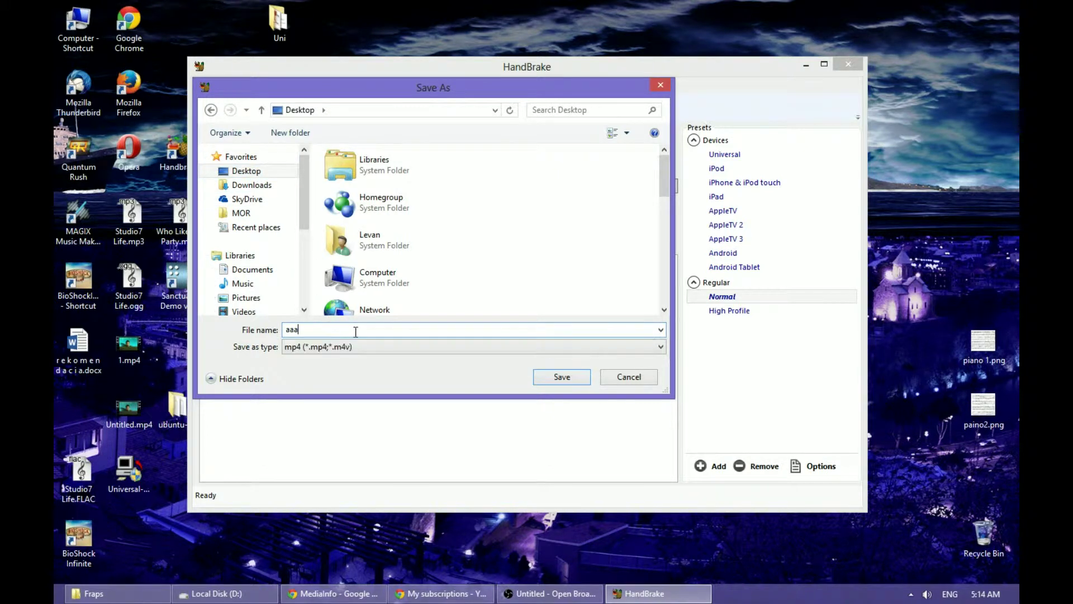
{"action": "type", "text": "aaaaaaaa"}
{"action": "left_click", "coordinate": [563, 379]}
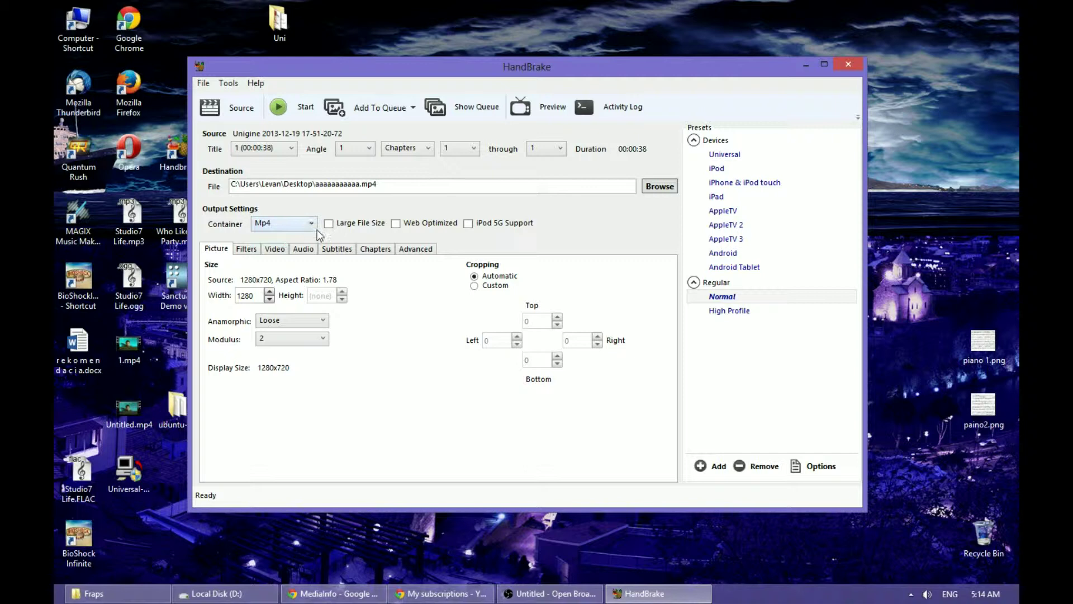
Try container and audio codec pairings: Mp4 with MP3 (lame), then Mkv with Vorbis
{"action": "left_click", "coordinate": [266, 226]}
{"action": "left_click", "coordinate": [283, 241]}
{"action": "left_click", "coordinate": [303, 248]}
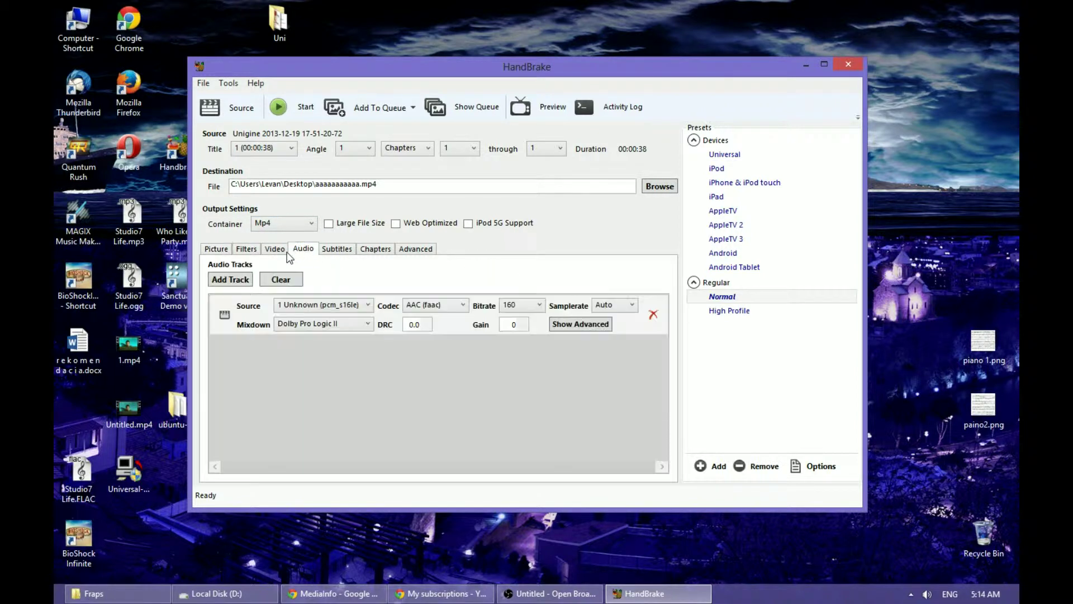
{"action": "left_click", "coordinate": [434, 306]}
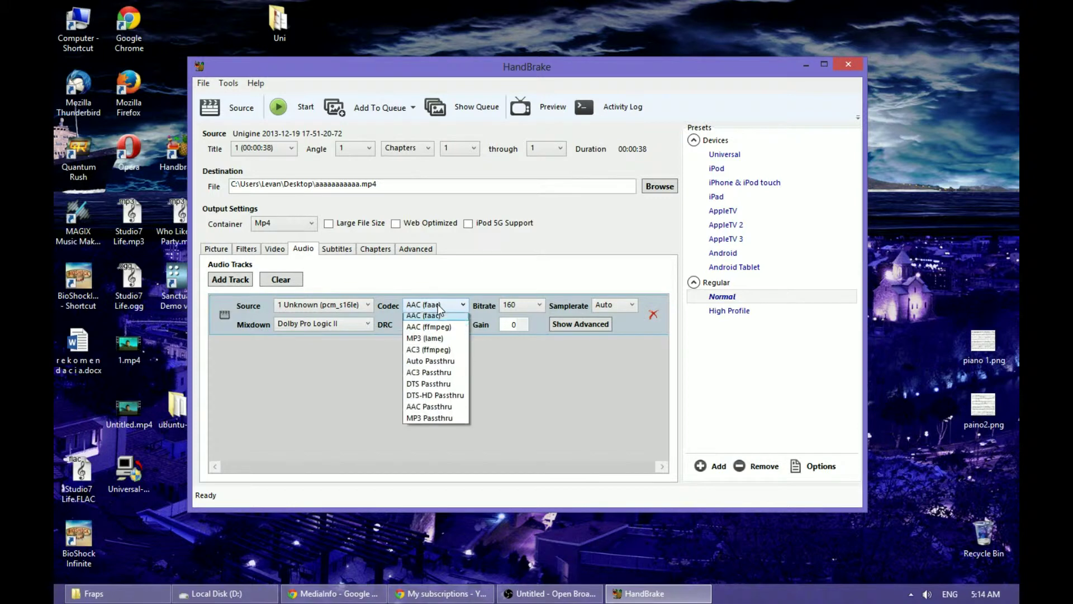
{"action": "left_click", "coordinate": [410, 345]}
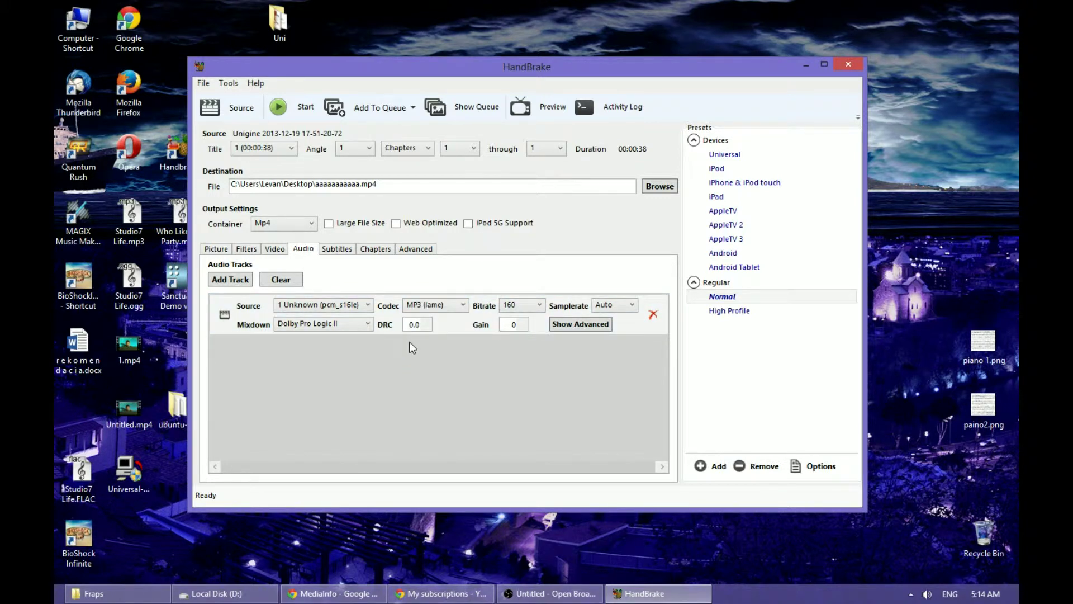
{"action": "left_click", "coordinate": [277, 224]}
{"action": "left_click", "coordinate": [278, 250]}
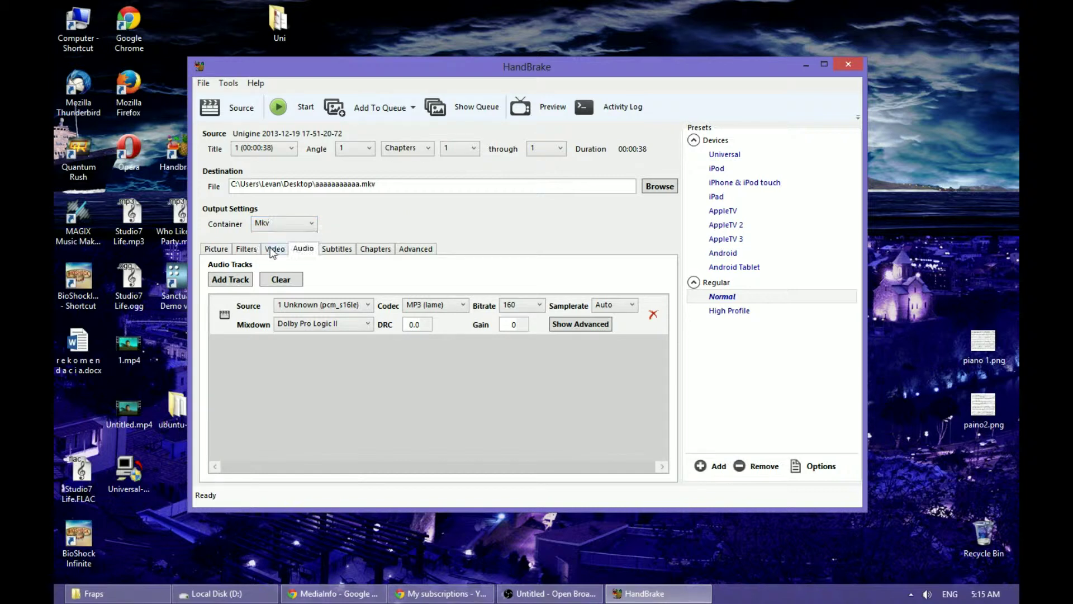
{"action": "left_click", "coordinate": [425, 307]}
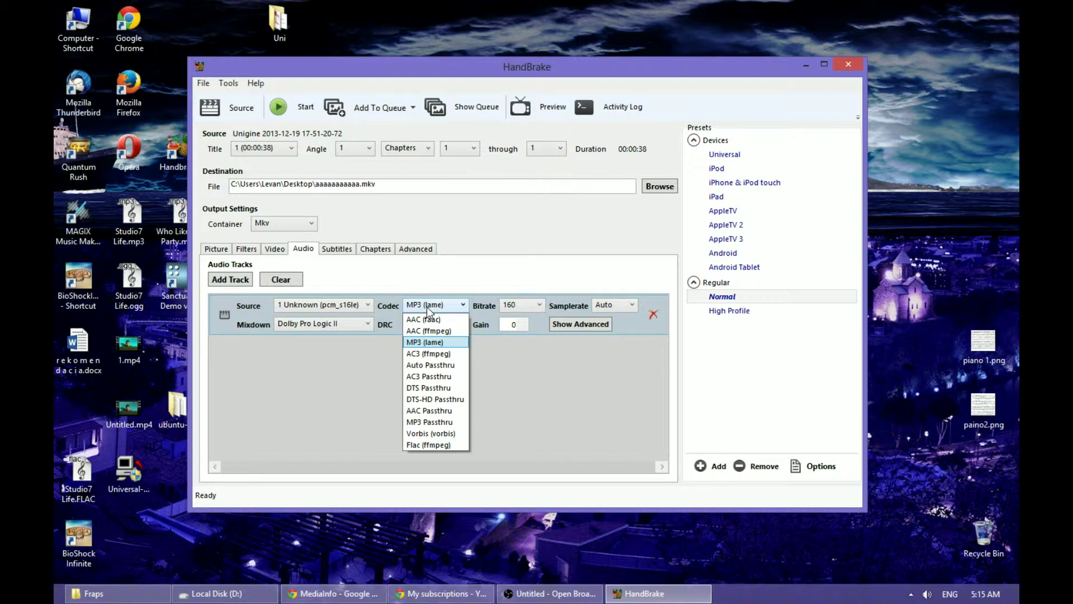
{"action": "left_click", "coordinate": [427, 433]}
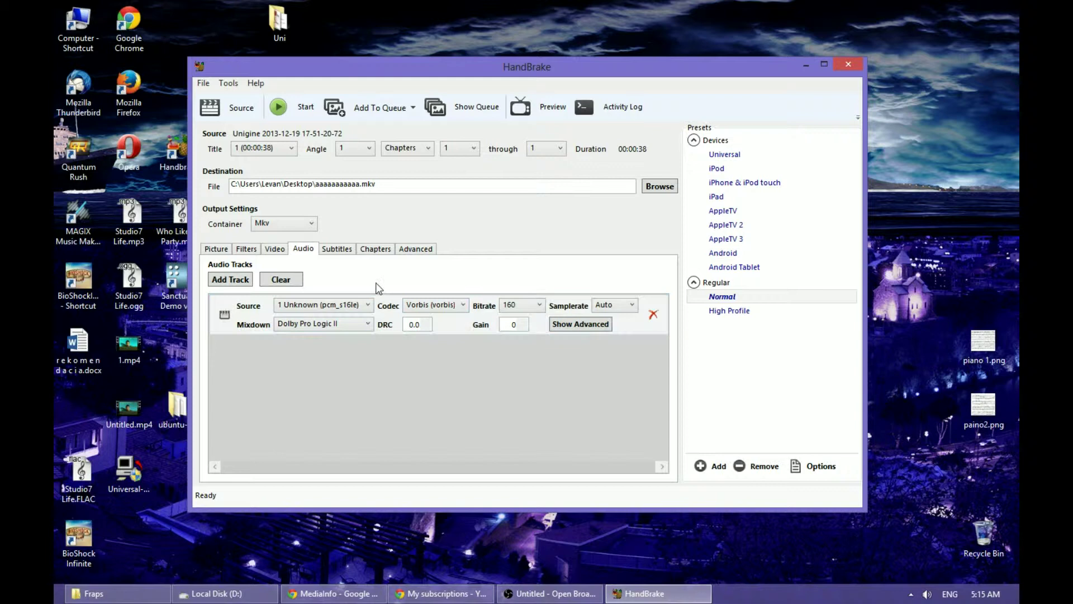
Switch back to Mp4 and compare its audio codecs, keeping AAC (ffmpeg)
{"action": "left_click", "coordinate": [299, 225]}
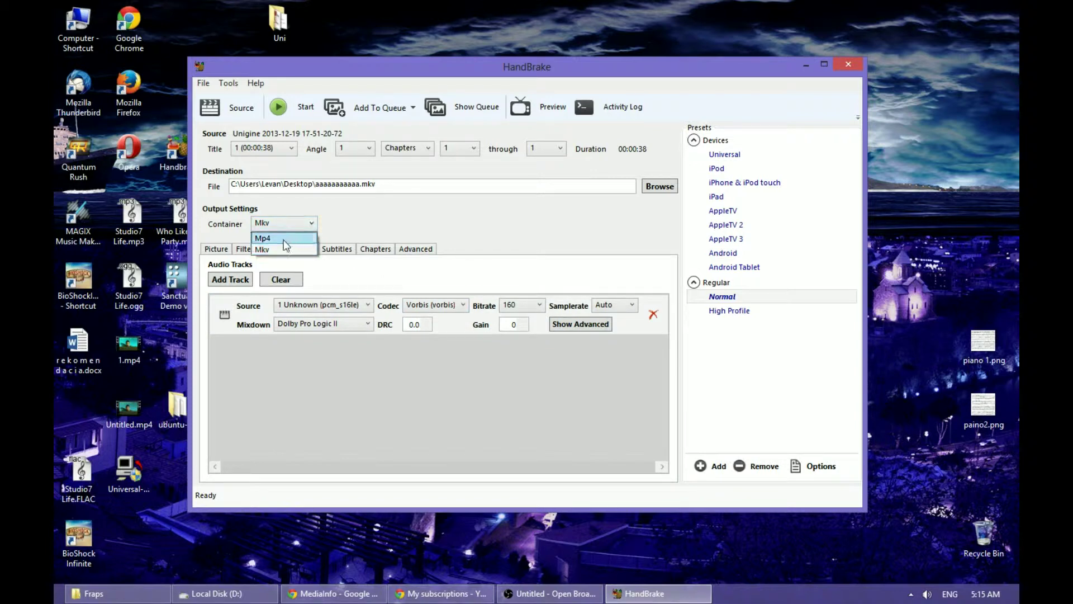
{"action": "left_click", "coordinate": [285, 238]}
{"action": "left_click", "coordinate": [431, 304]}
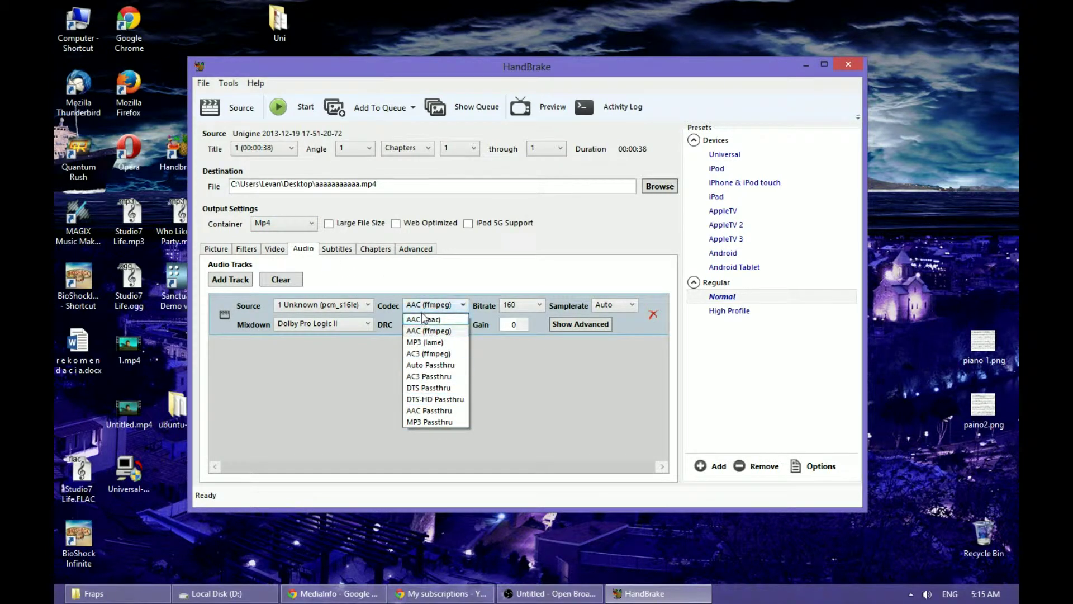
{"action": "left_click", "coordinate": [471, 421]}
Set the container to Mkv, with Vorbis (vorbis) audio downmixed to Stereo
{"action": "left_click", "coordinate": [275, 223]}
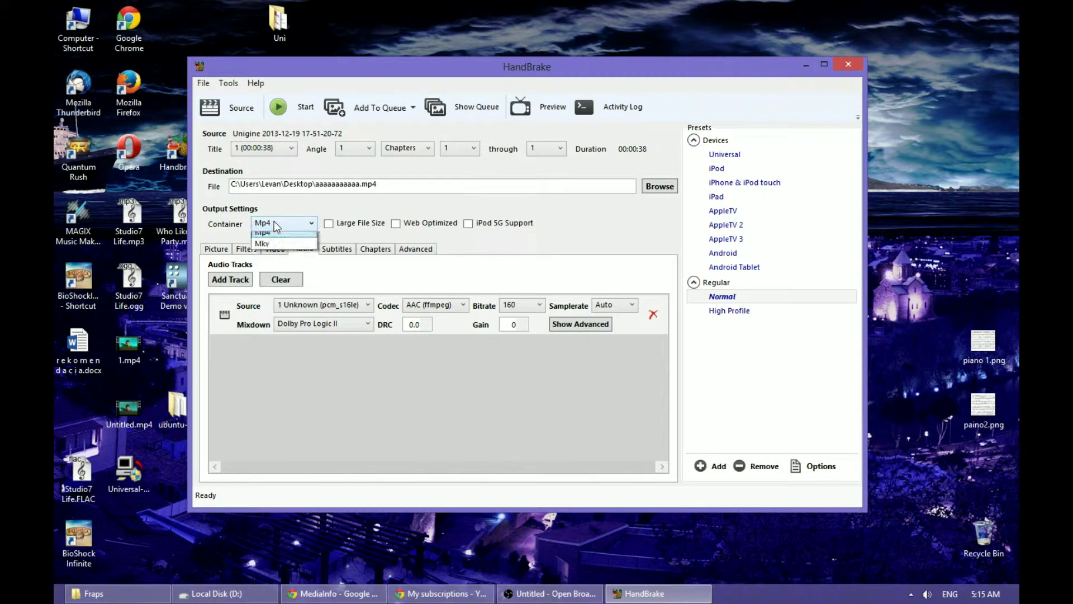
{"action": "left_click", "coordinate": [270, 249]}
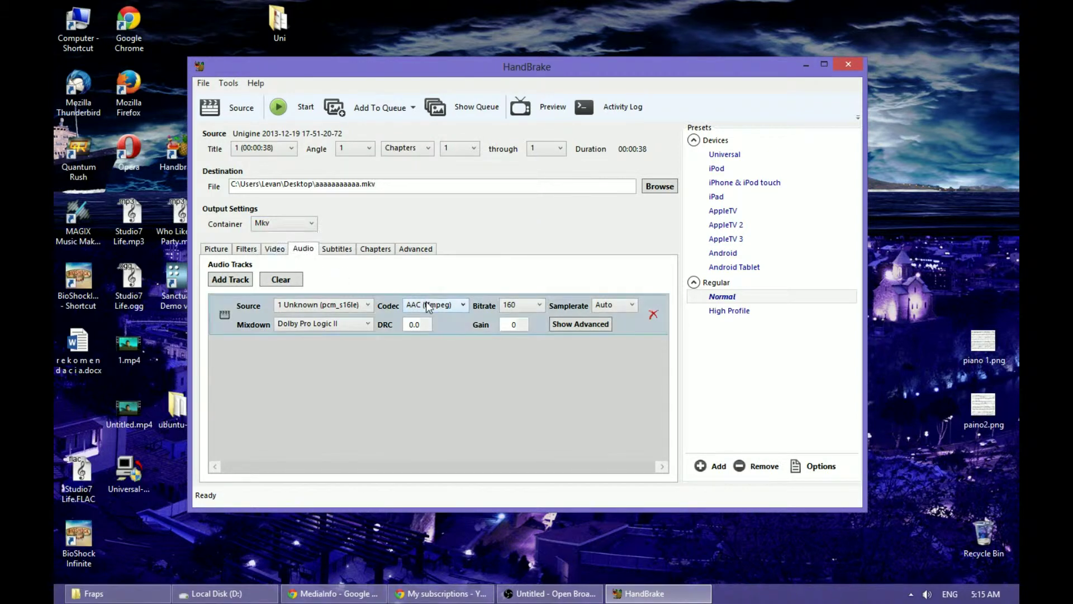
{"action": "left_click", "coordinate": [435, 304]}
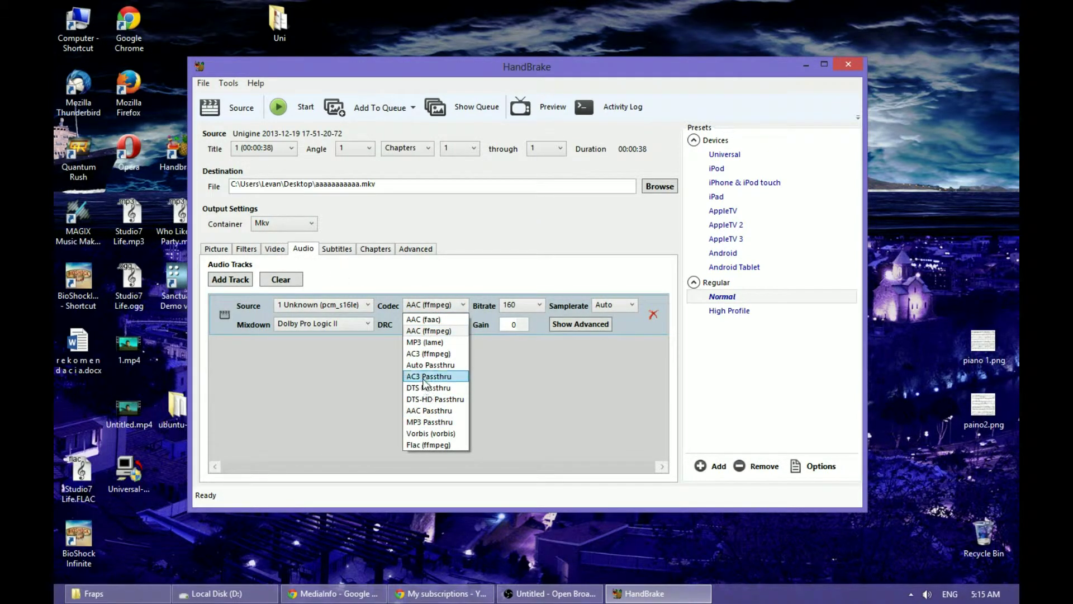
{"action": "left_click", "coordinate": [428, 432]}
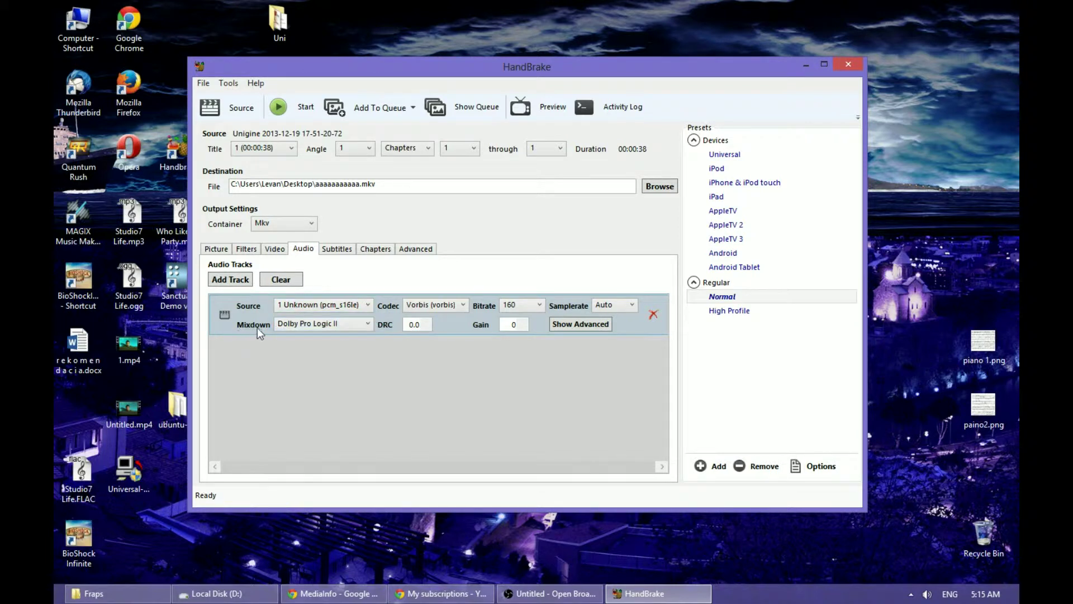
{"action": "left_click", "coordinate": [285, 323]}
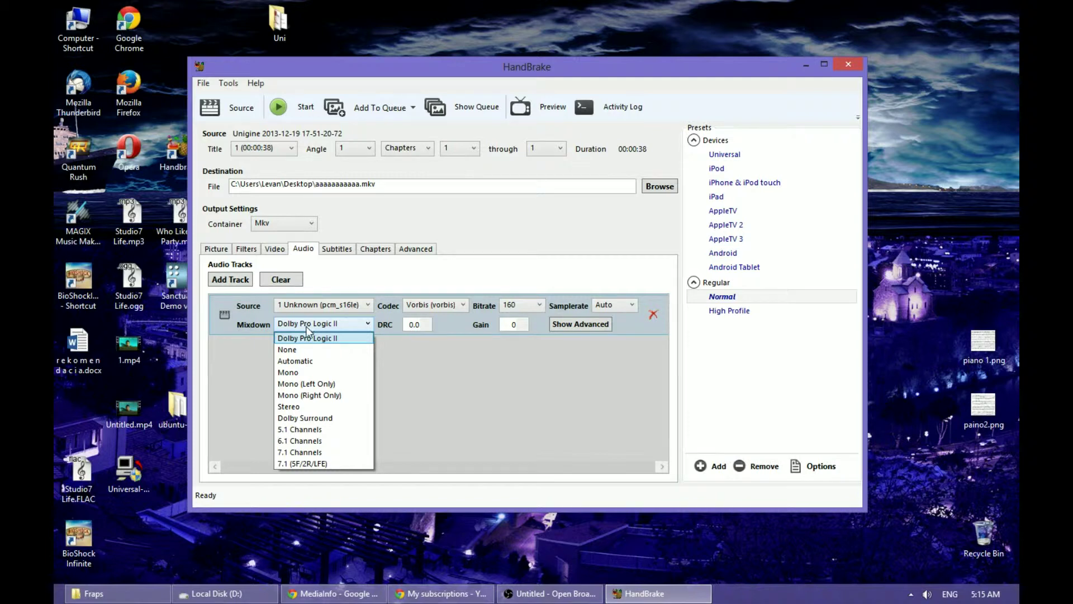
{"action": "left_click", "coordinate": [295, 409]}
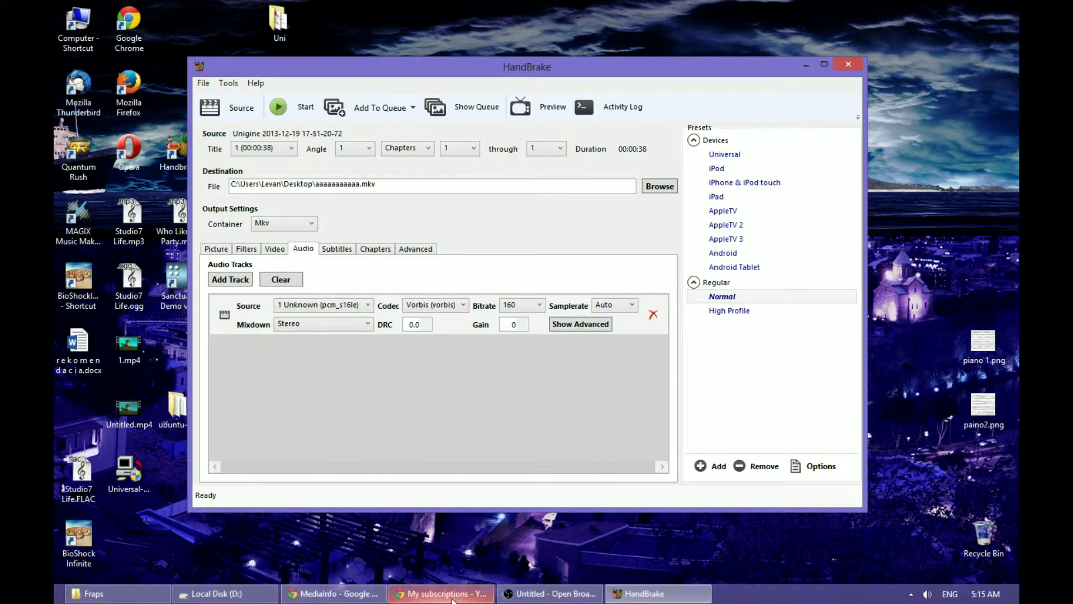
{"action": "left_click", "coordinate": [118, 593]}
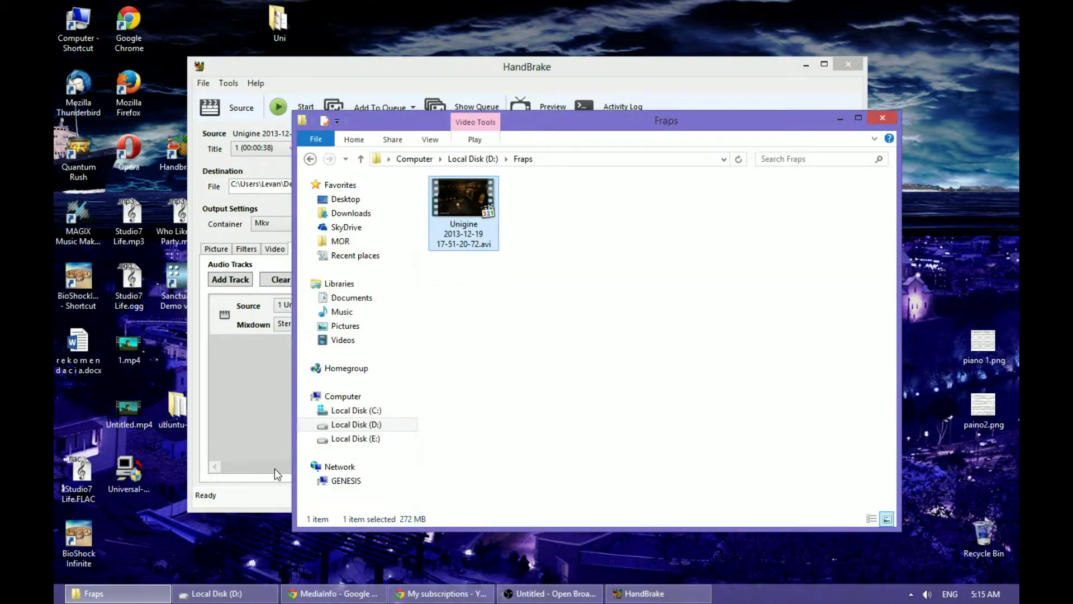
{"action": "right_click", "coordinate": [450, 193]}
{"action": "left_click", "coordinate": [482, 227]}
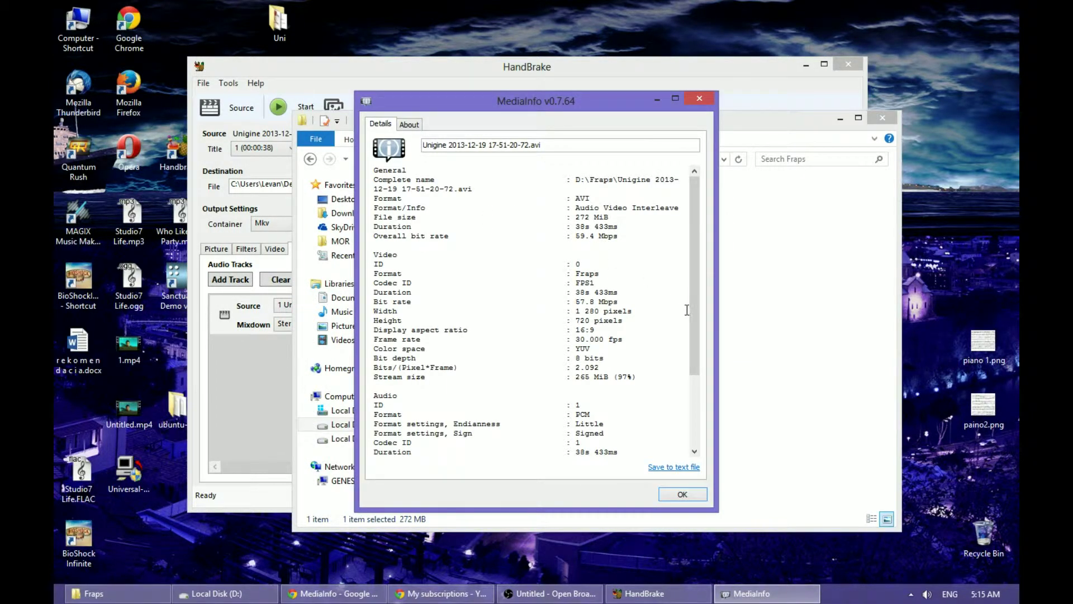
{"action": "mouse_move", "coordinate": [692, 301]}
{"action": "left_mouse_down"}
{"action": "mouse_move", "coordinate": [680, 380]}
{"action": "mouse_move", "coordinate": [669, 369]}
{"action": "left_mouse_up"}
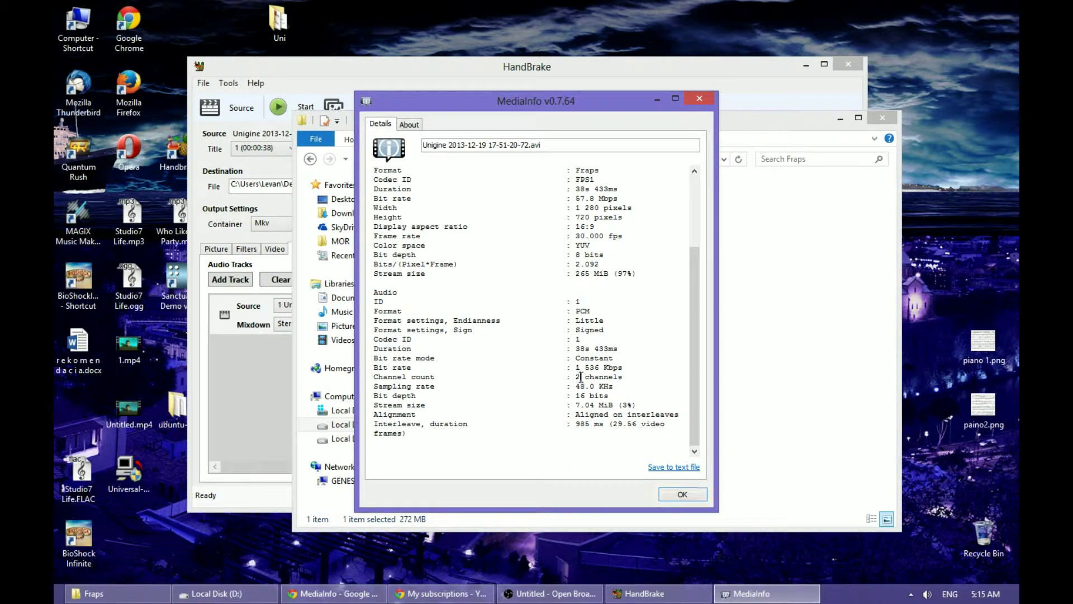
{"action": "left_click_drag", "start_coordinate": [580, 377], "coordinate": [493, 379]}
{"action": "left_click", "coordinate": [681, 493]}
Lower the audio track bitrate from 160 to 128
{"action": "left_click", "coordinate": [841, 119]}
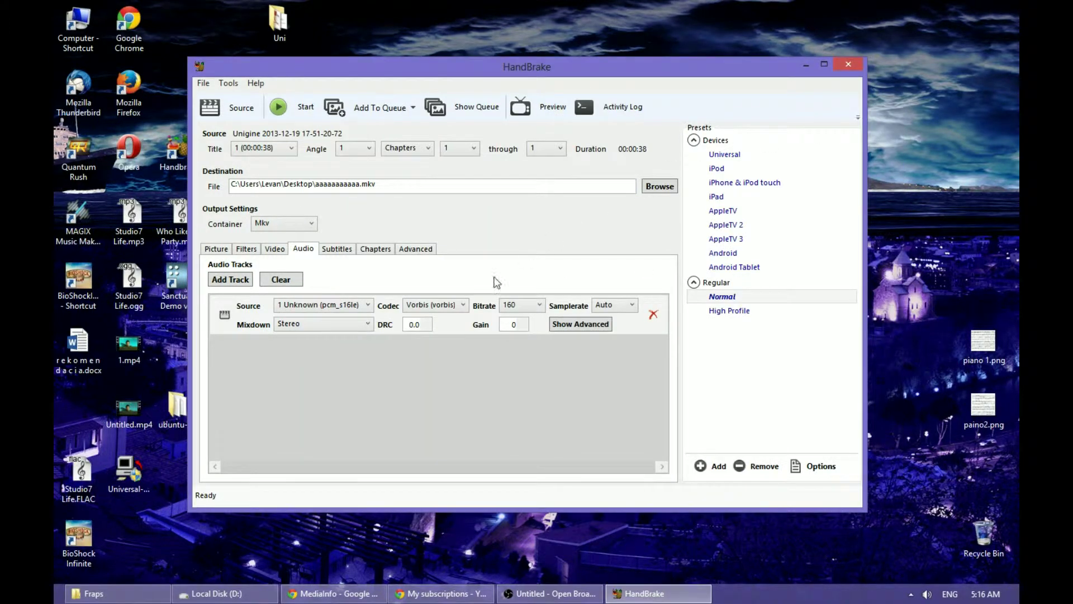
{"action": "left_click", "coordinate": [542, 308]}
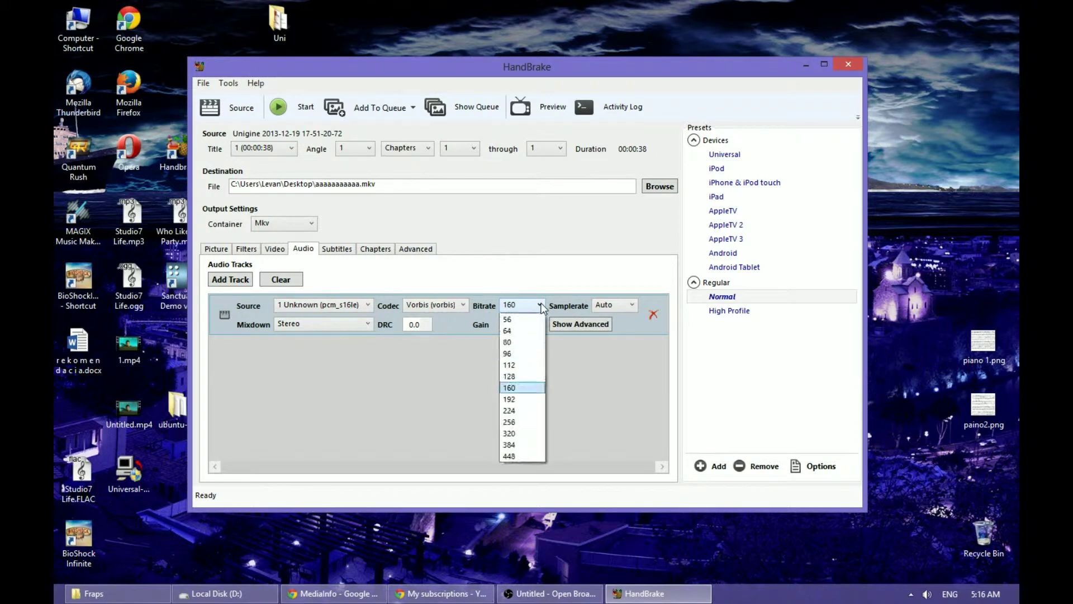
{"action": "left_click", "coordinate": [520, 377]}
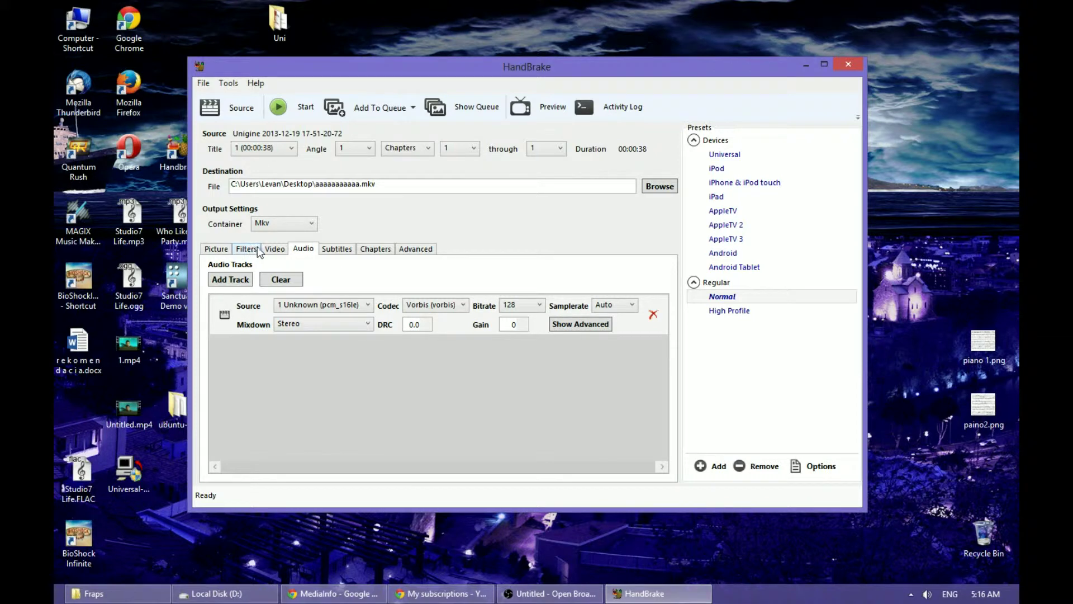
Show the video settings and keep H.264 (x264) as the video codec
{"action": "left_click", "coordinate": [274, 250]}
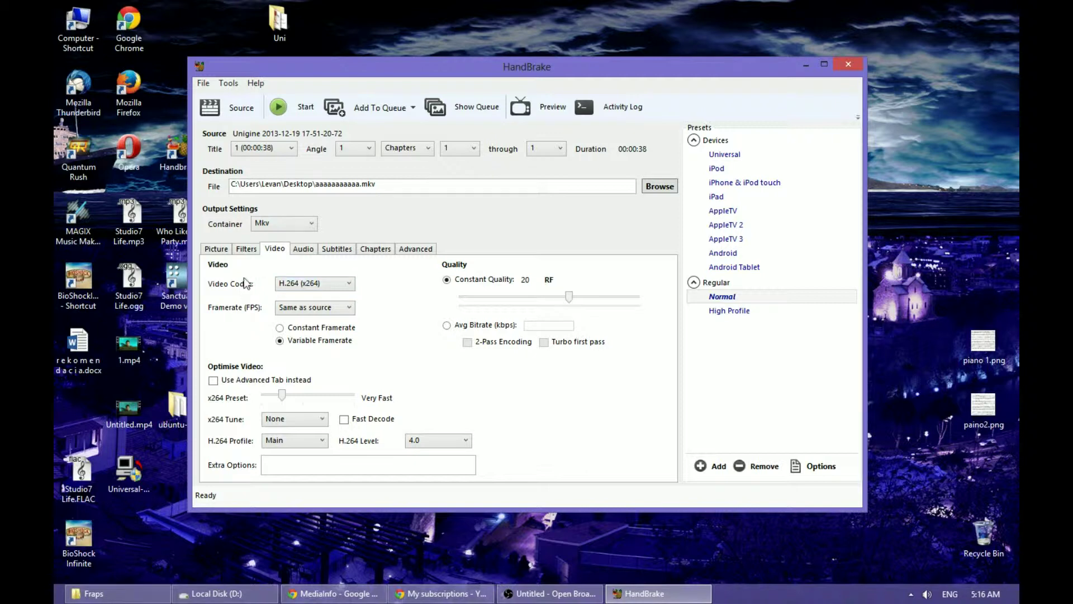
{"action": "left_click", "coordinate": [308, 285]}
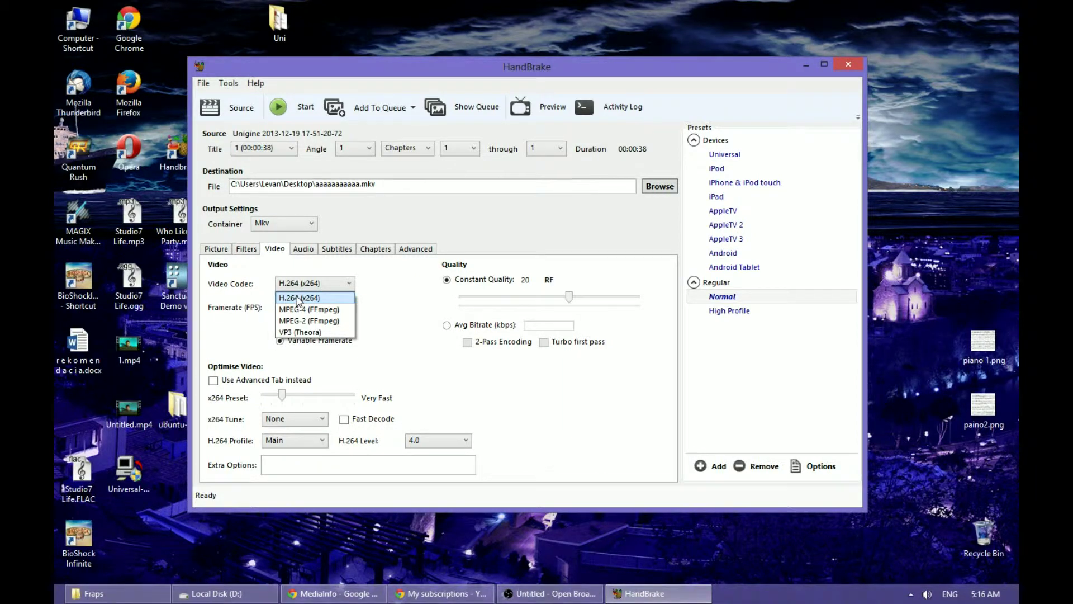
{"action": "left_click", "coordinate": [299, 301]}
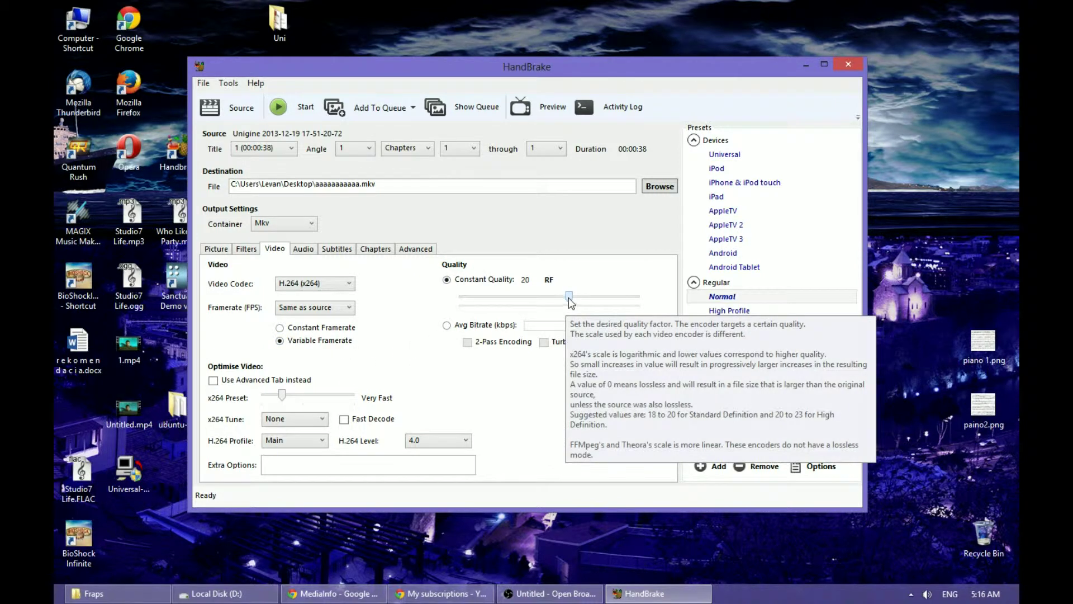
Try Constant Quality values from RF 0 to 51, stop at RF 44.25, then choose Avg Bitrate
{"action": "left_click_drag", "start_coordinate": [569, 298], "coordinate": [640, 299]}
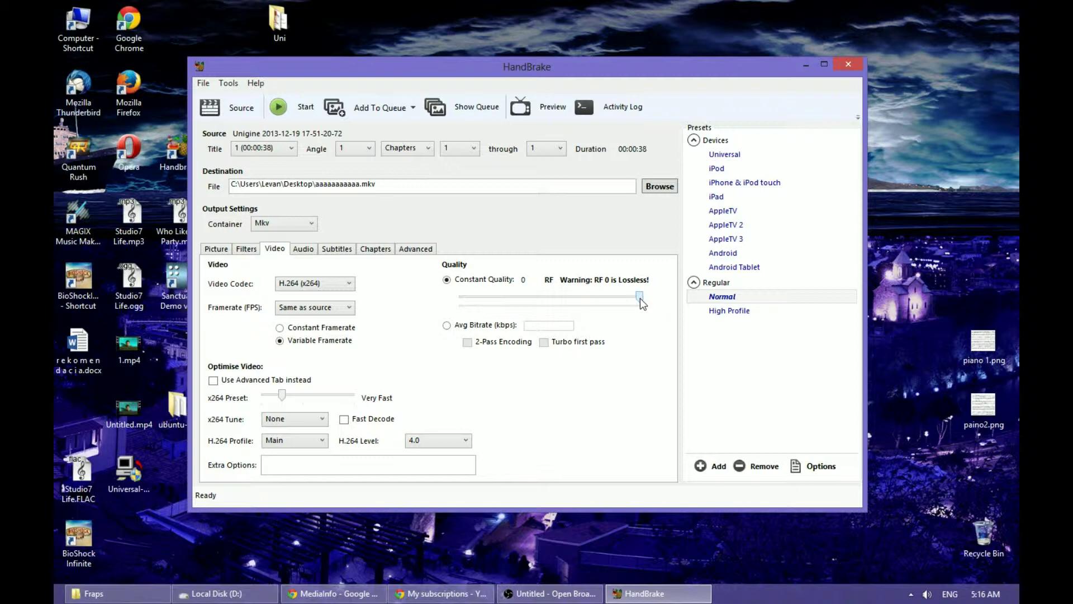
{"action": "left_click_drag", "start_coordinate": [639, 300], "coordinate": [454, 306]}
{"action": "mouse_move", "coordinate": [459, 299]}
{"action": "left_mouse_down"}
{"action": "mouse_move", "coordinate": [563, 300]}
{"action": "mouse_move", "coordinate": [389, 295]}
{"action": "left_mouse_up"}
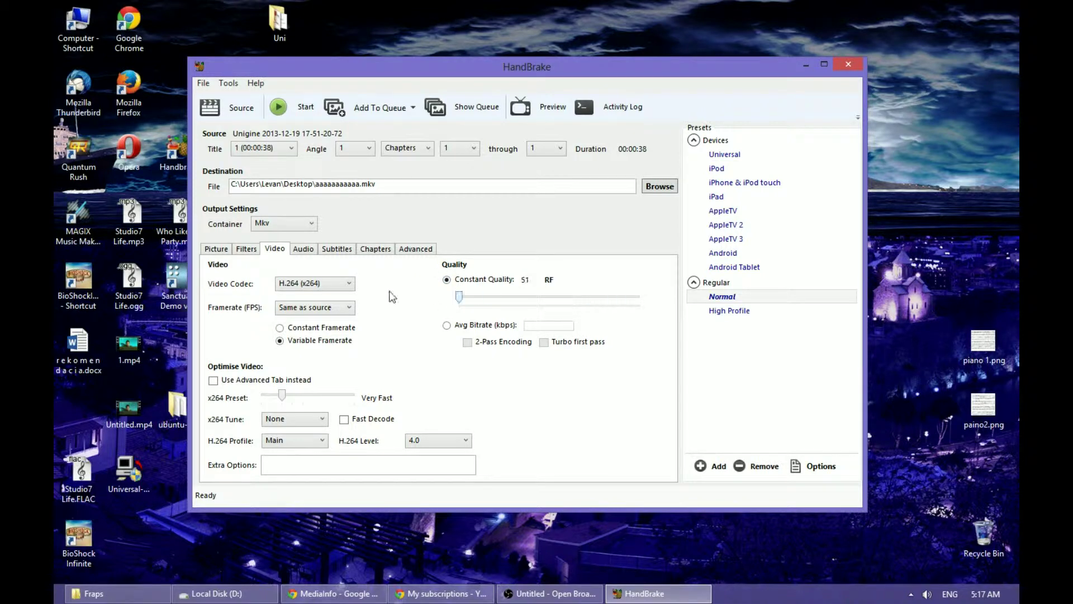
{"action": "left_click_drag", "start_coordinate": [460, 298], "coordinate": [483, 301]}
{"action": "left_click", "coordinate": [446, 326]}
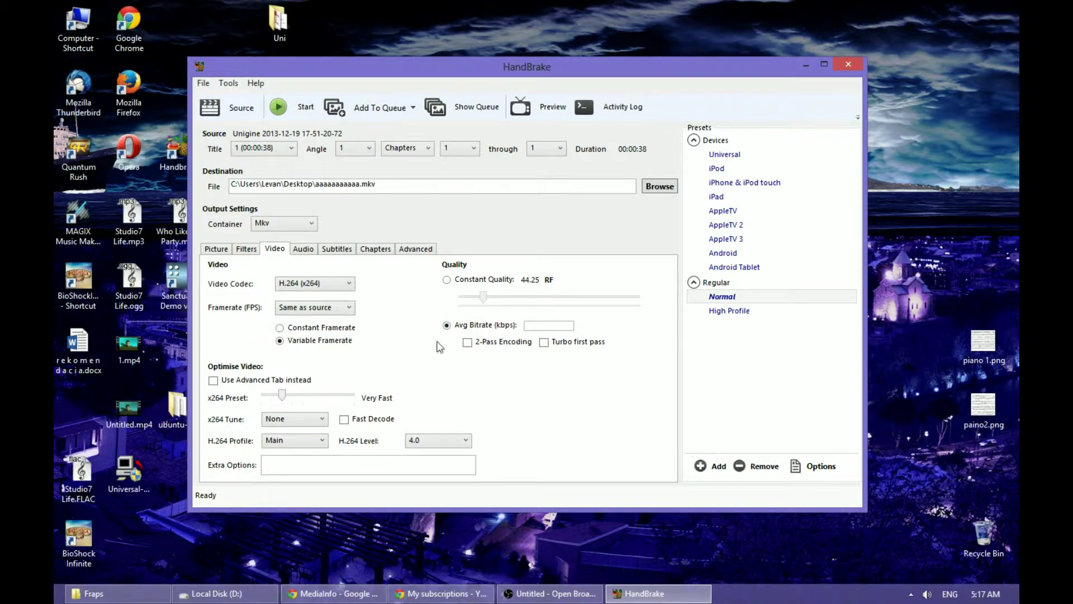
Enter the 128 kbit/s audio bitrate in the Bitrate Calculator after checking HandBrake's audio track
{"action": "left_click", "coordinate": [344, 598]}
{"action": "left_click", "coordinate": [369, 9]}
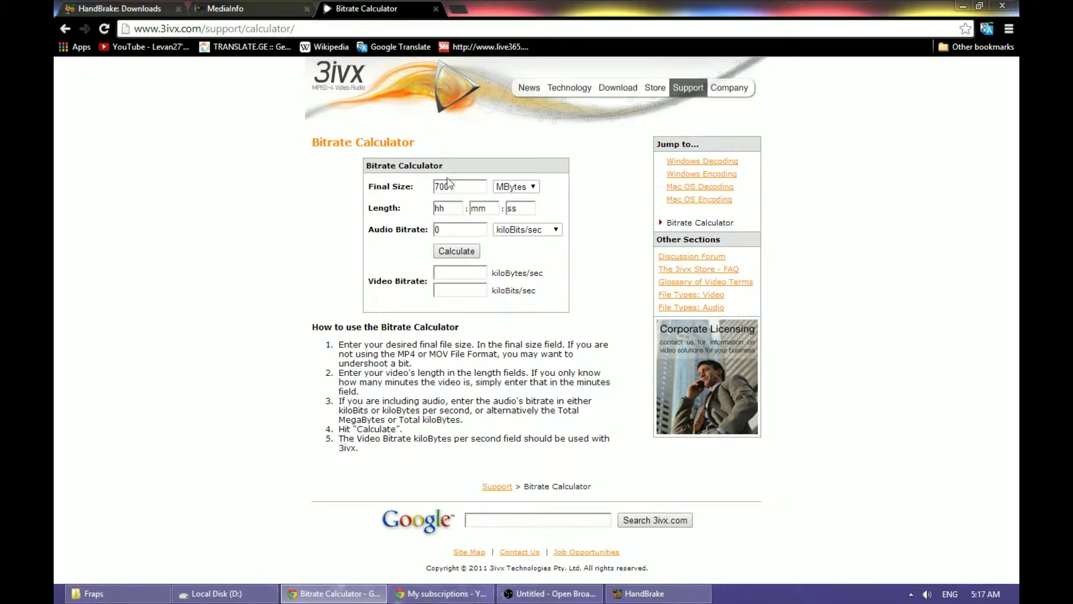
{"action": "double_click", "coordinate": [453, 229]}
{"action": "type", "text": "128"}
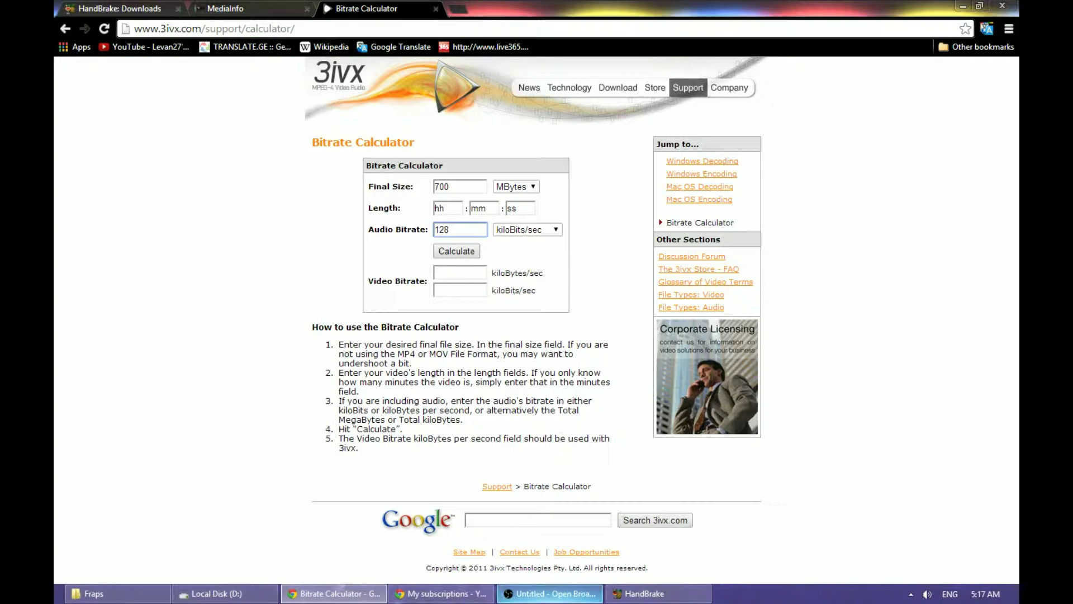
{"action": "left_click", "coordinate": [644, 592]}
{"action": "left_click", "coordinate": [309, 252]}
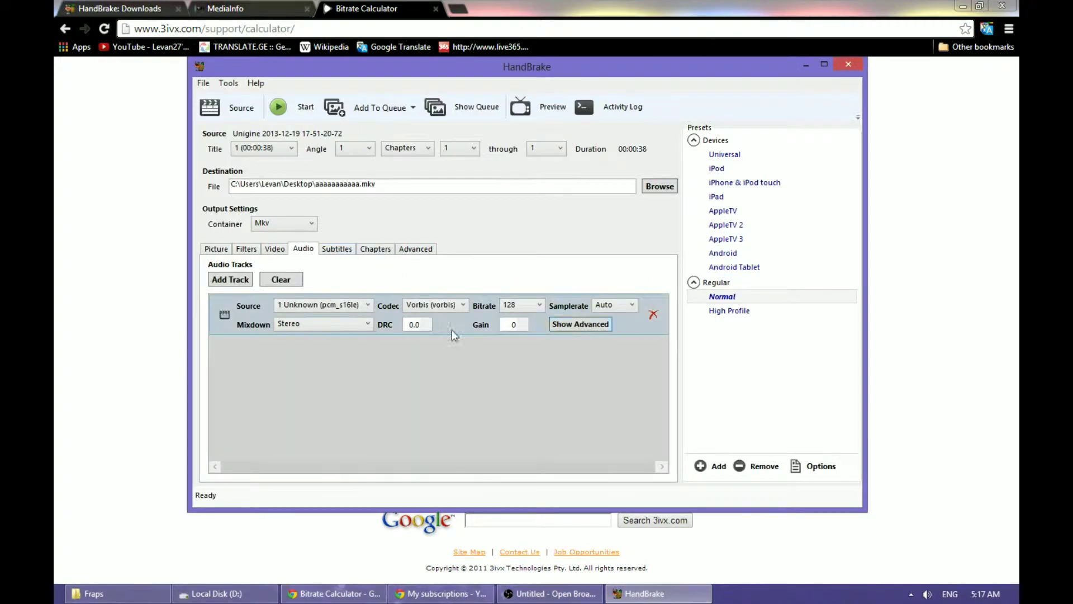
{"action": "left_click", "coordinate": [271, 249]}
{"action": "left_click", "coordinate": [118, 293]}
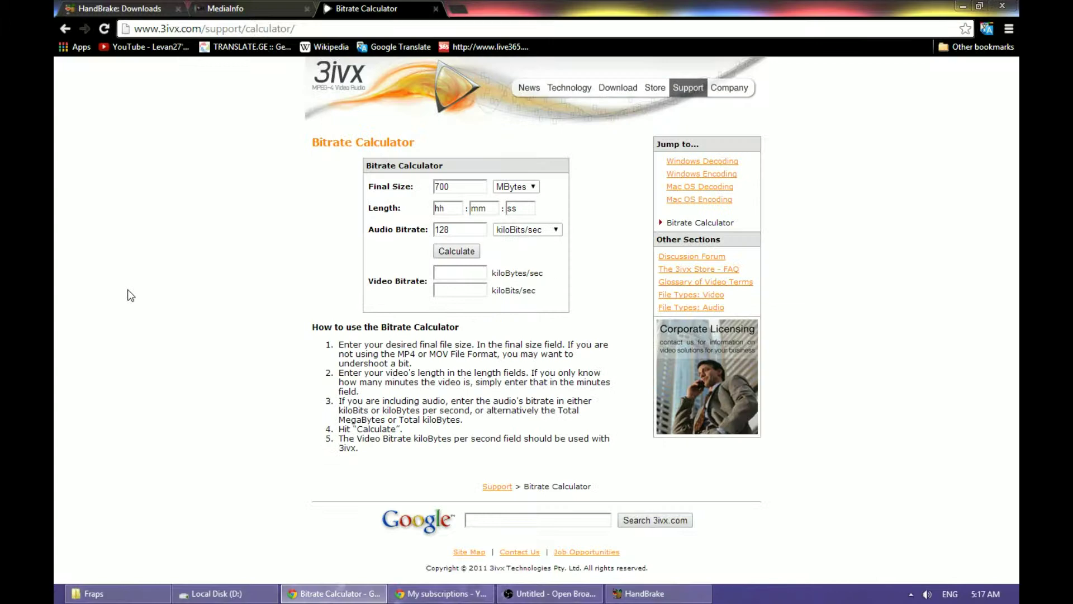
Set length 00:00:38 and final size 25 MB, calculate, and copy the 5261 kbit/s result
{"action": "left_click", "coordinate": [448, 209]}
{"action": "type", "text": "00"}
{"action": "key", "text": "Tab"}
{"action": "type", "text": "00"}
{"action": "key", "text": "Tab"}
{"action": "type", "text": "3"}
{"action": "type", "text": "8"}
{"action": "left_click_drag", "start_coordinate": [473, 183], "coordinate": [421, 183]}
{"action": "type", "text": "25"}
{"action": "double_click", "coordinate": [442, 188]}
{"action": "left_click", "coordinate": [456, 251]}
{"action": "left_click_drag", "start_coordinate": [459, 290], "coordinate": [433, 289]}
{"action": "right_click", "coordinate": [444, 290]}
{"action": "left_click", "coordinate": [476, 354]}
Paste 5261 as HandBrake's average video bitrate
{"action": "left_click", "coordinate": [644, 593]}
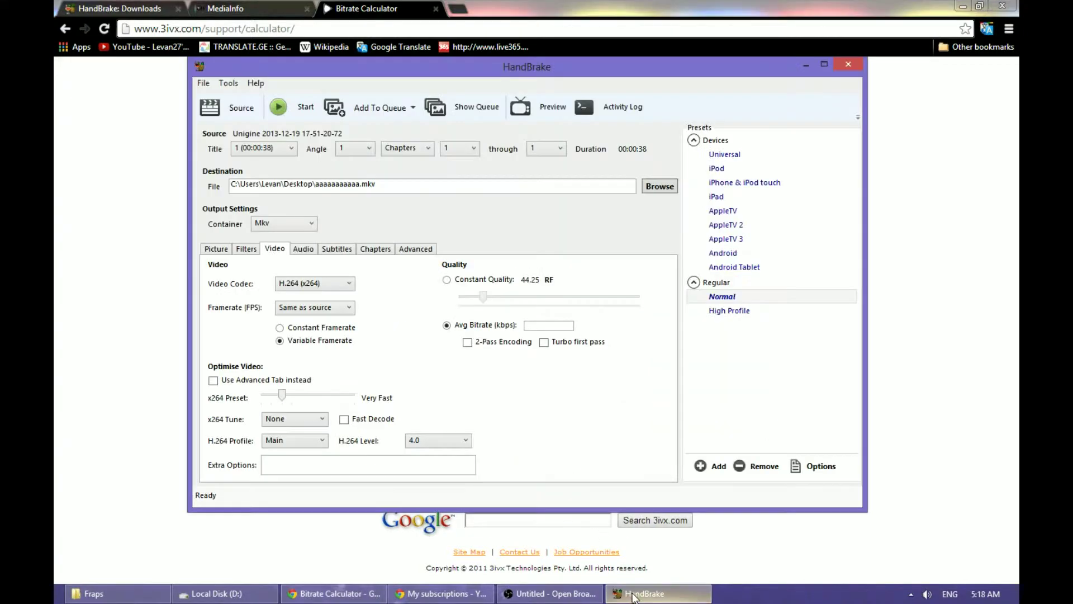
{"action": "left_click", "coordinate": [545, 322]}
{"action": "right_click", "coordinate": [545, 323]}
{"action": "left_click", "coordinate": [575, 358]}
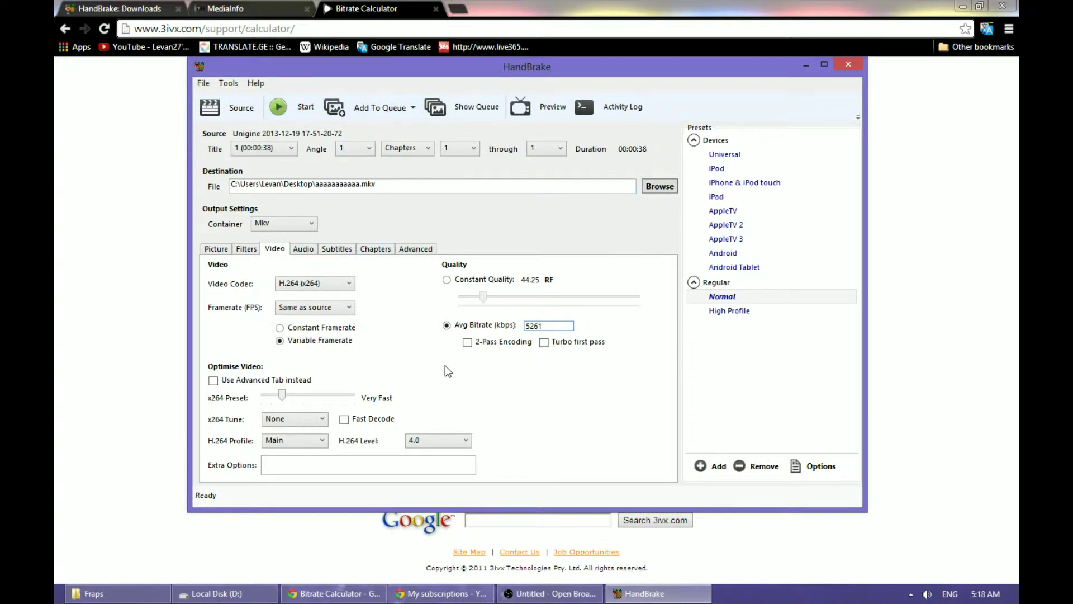
Enable two-pass encoding and move the x264 preset from Ultrafast to Placebo
{"action": "left_click", "coordinate": [468, 342]}
{"action": "mouse_move", "coordinate": [282, 396]}
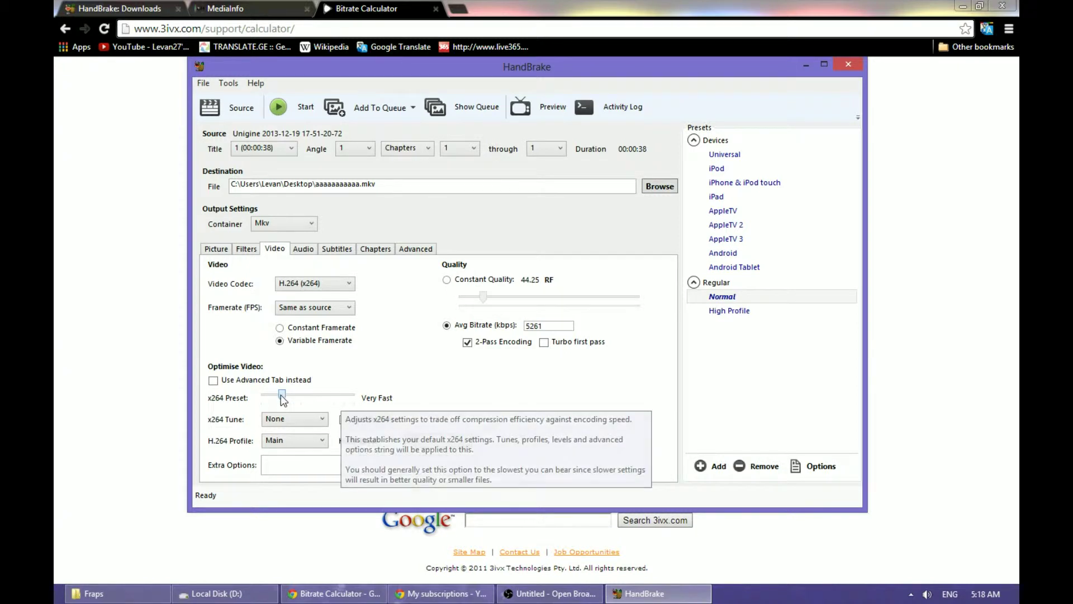
{"action": "left_click_drag", "start_coordinate": [283, 397], "coordinate": [260, 400]}
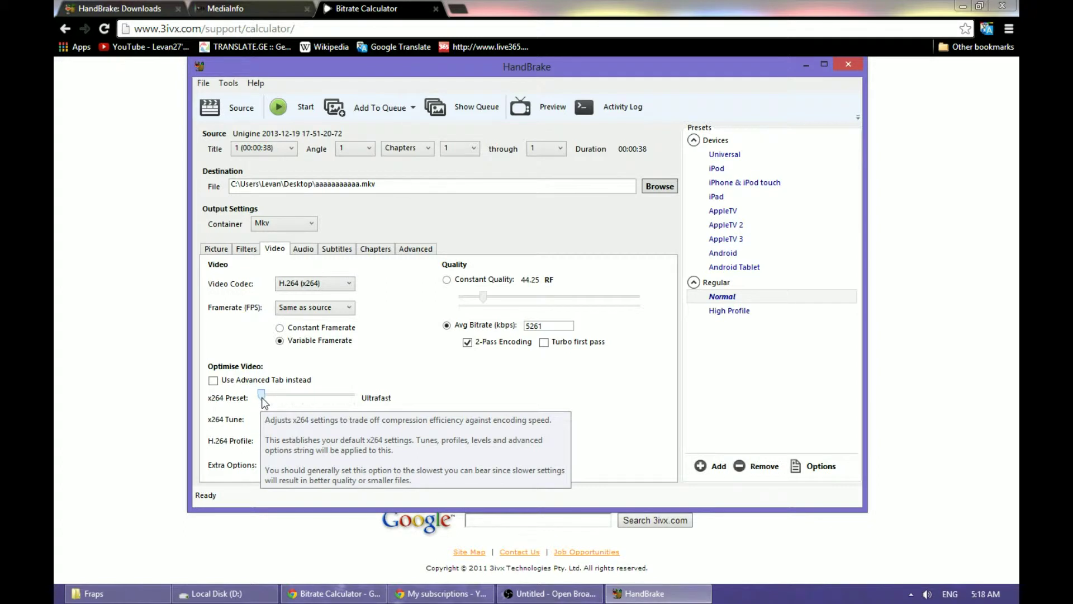
{"action": "left_click_drag", "start_coordinate": [263, 403], "coordinate": [351, 402]}
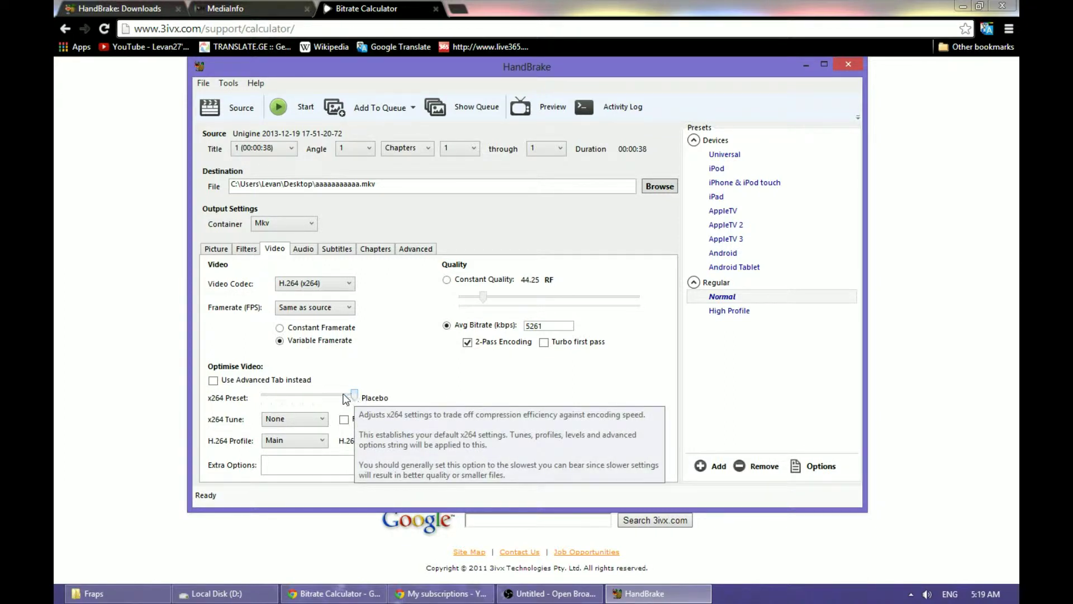
Turn on 'Use Advanced Tab instead', view the Advanced tab, then turn the option back off
{"action": "left_click", "coordinate": [214, 380]}
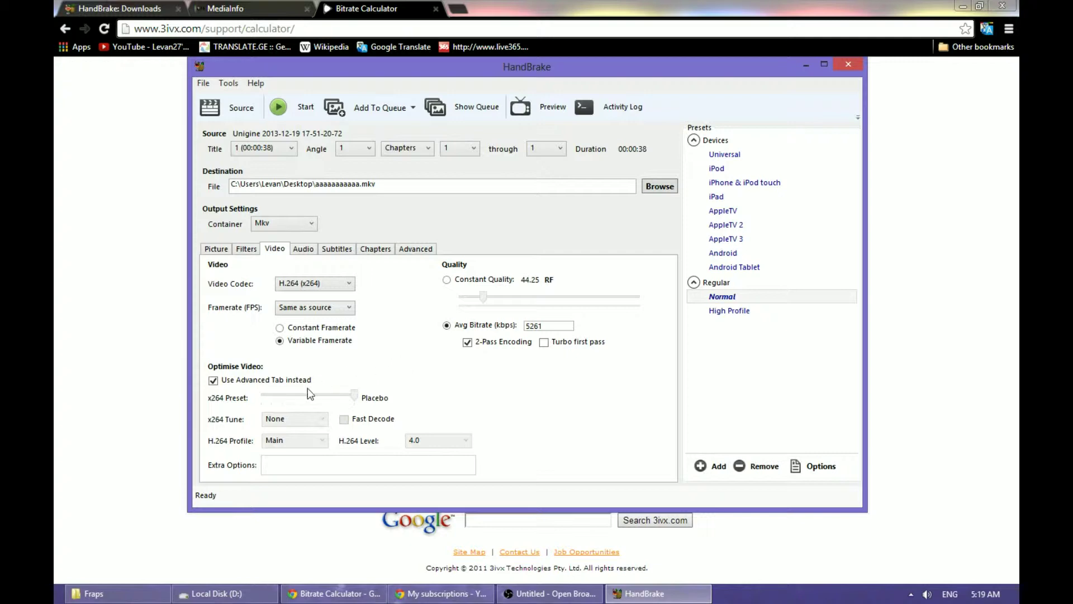
{"action": "left_click", "coordinate": [413, 248]}
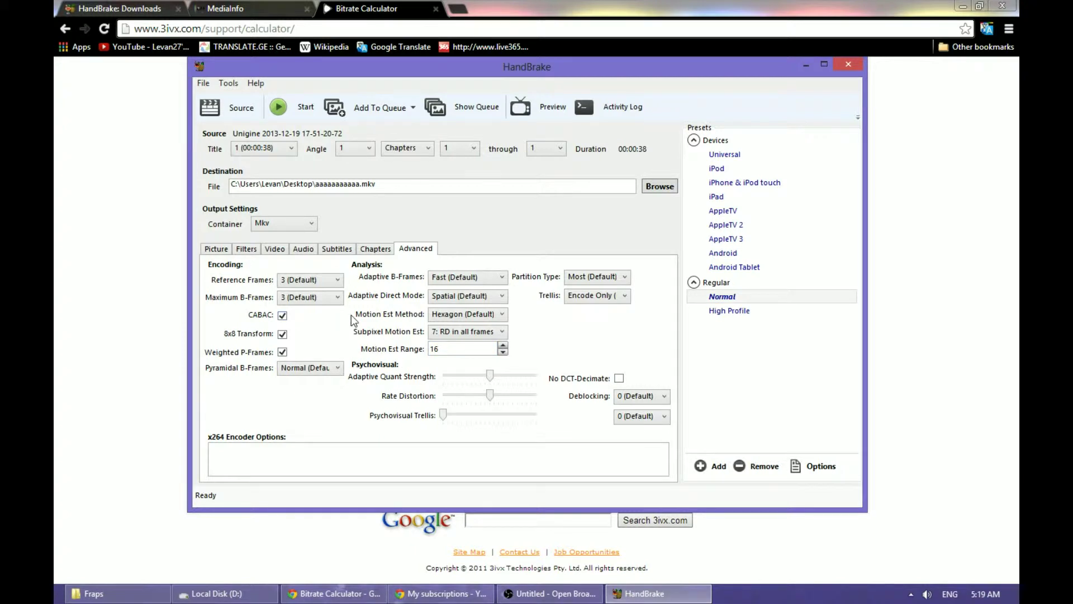
{"action": "left_click", "coordinate": [275, 250]}
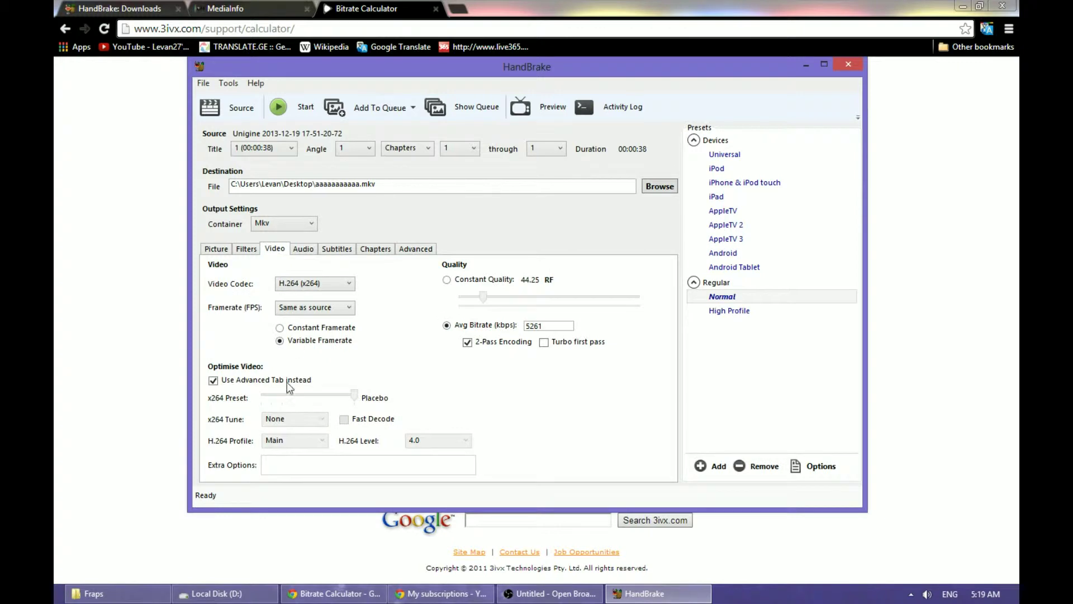
{"action": "left_click", "coordinate": [234, 378]}
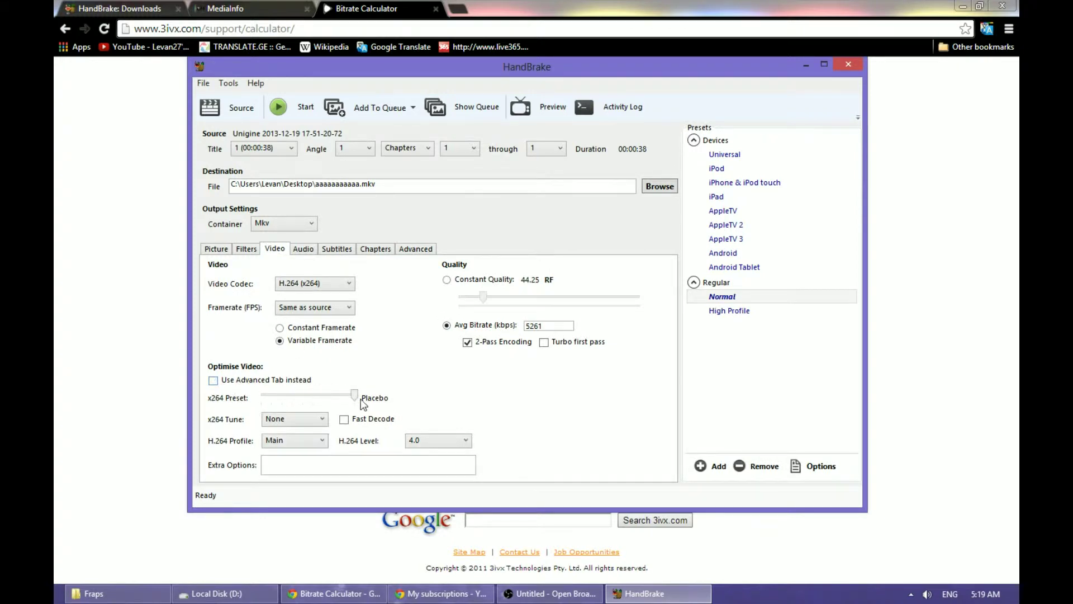
Try x264 presets Very Fast, Fast, Slower and Medium, ending at Ultrafast
{"action": "left_click_drag", "start_coordinate": [354, 399], "coordinate": [288, 398]}
{"action": "left_click_drag", "start_coordinate": [287, 392], "coordinate": [298, 391]}
{"action": "left_click_drag", "start_coordinate": [305, 397], "coordinate": [328, 397]}
{"action": "left_click_drag", "start_coordinate": [334, 396], "coordinate": [308, 399]}
{"action": "left_click_drag", "start_coordinate": [305, 394], "coordinate": [263, 398]}
Generate and play a 5-second preview clip of the Unigine scene, then close the player
{"action": "left_click", "coordinate": [552, 110]}
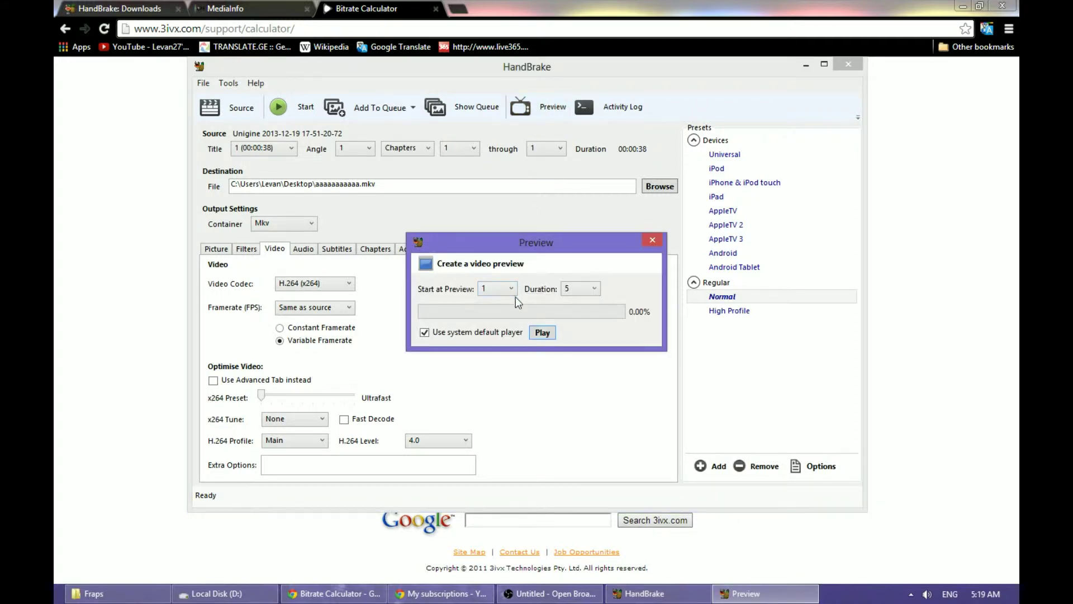
{"action": "left_click", "coordinate": [541, 333]}
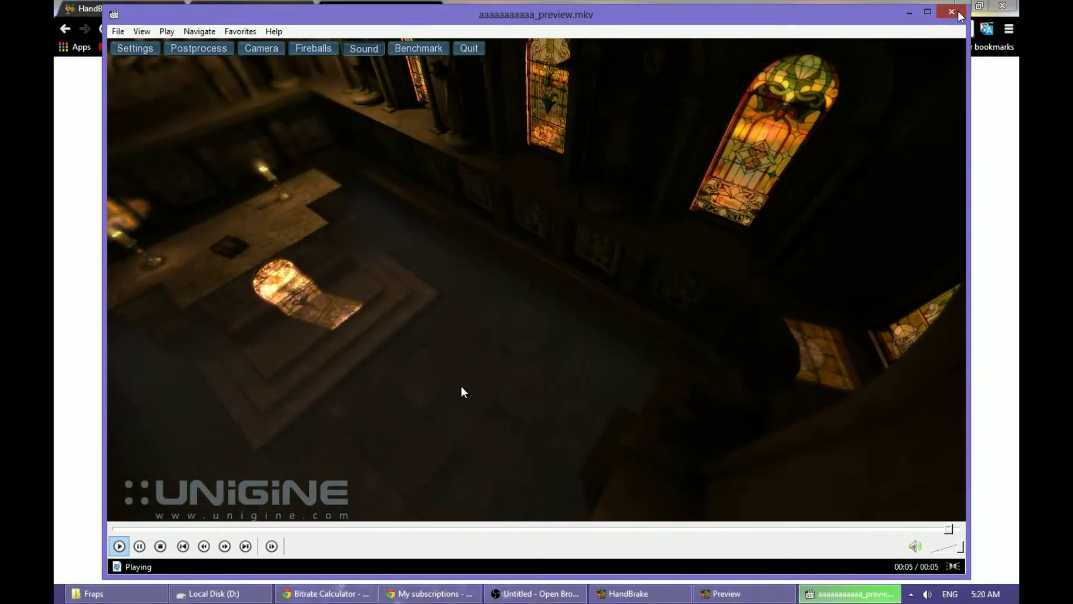
{"action": "left_click", "coordinate": [951, 12]}
Close the Preview dialog, check the 5261 kbps bitrate and x264 preset, then show the Filters tab
{"action": "left_click", "coordinate": [653, 240]}
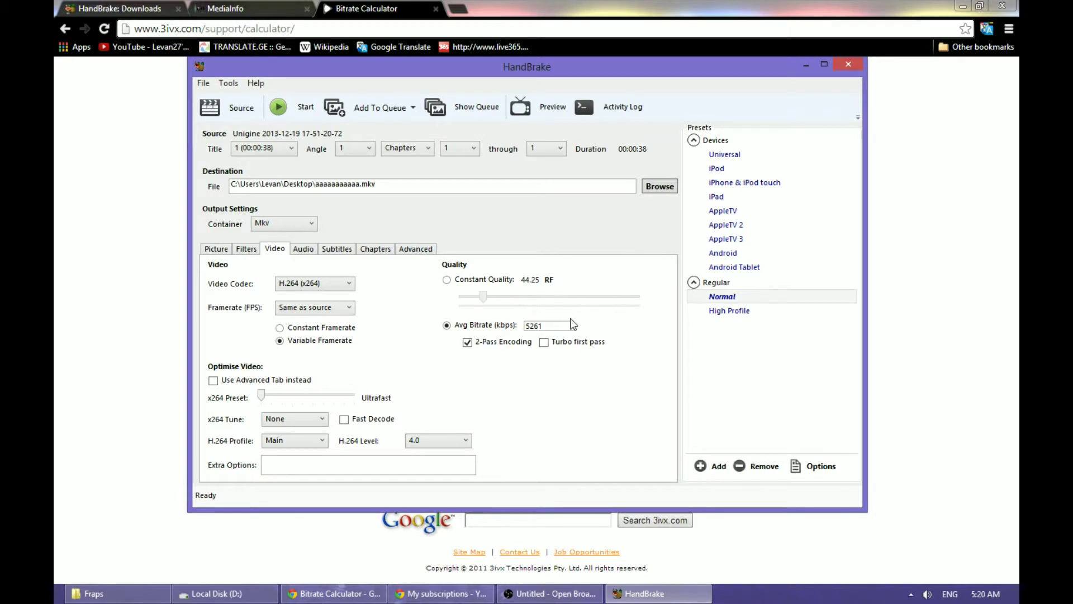
{"action": "left_click_drag", "start_coordinate": [545, 327], "coordinate": [528, 323]}
{"action": "left_click", "coordinate": [550, 327]}
{"action": "mouse_move", "coordinate": [262, 397]}
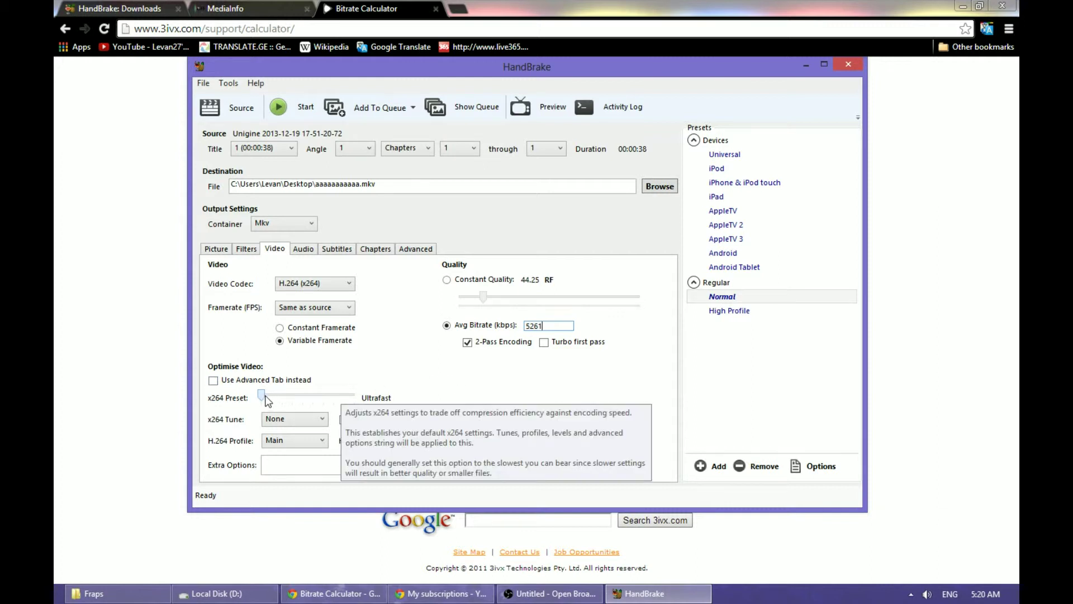
{"action": "mouse_move", "coordinate": [265, 399]}
{"action": "left_mouse_down"}
{"action": "mouse_move", "coordinate": [277, 398]}
{"action": "mouse_move", "coordinate": [263, 397]}
{"action": "left_mouse_up"}
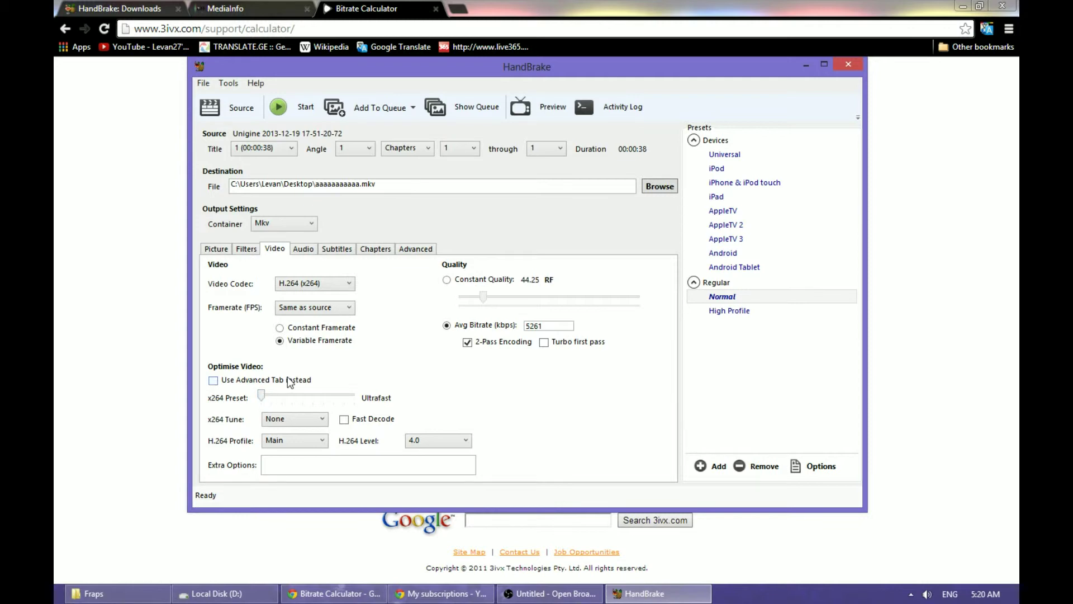
{"action": "left_click", "coordinate": [247, 251]}
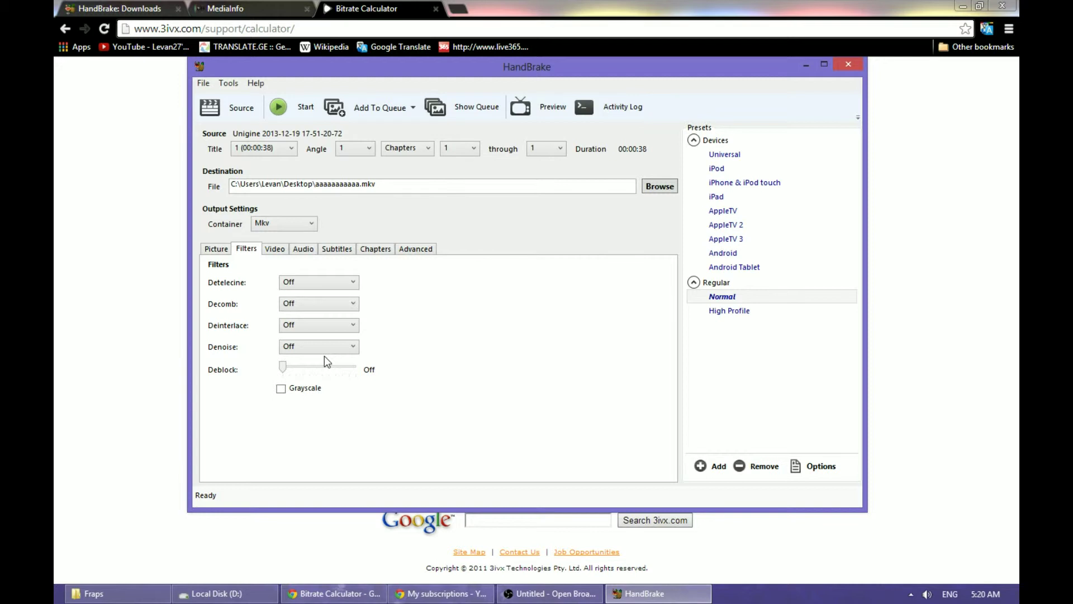
Keep Denoise at Off, set Deblock to Off, and go back to the Video tab
{"action": "left_click", "coordinate": [323, 346]}
{"action": "left_click", "coordinate": [289, 361]}
{"action": "left_click_drag", "start_coordinate": [289, 370], "coordinate": [263, 389]}
{"action": "left_click", "coordinate": [282, 252]}
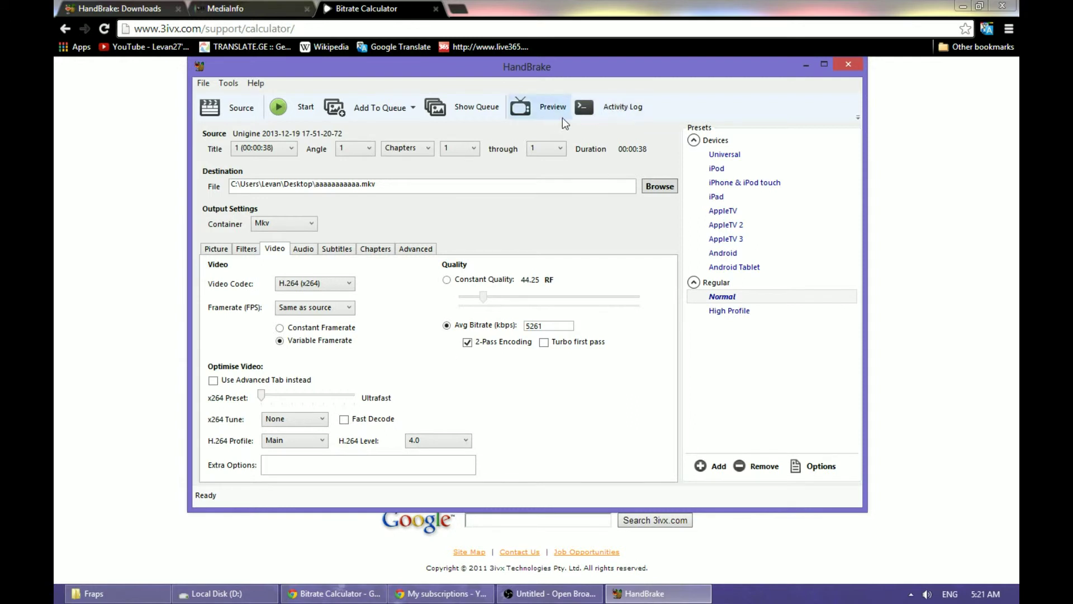
Start the MKV encode, wait for Queue Finished, and reveal the desktop
{"action": "left_click", "coordinate": [298, 113]}
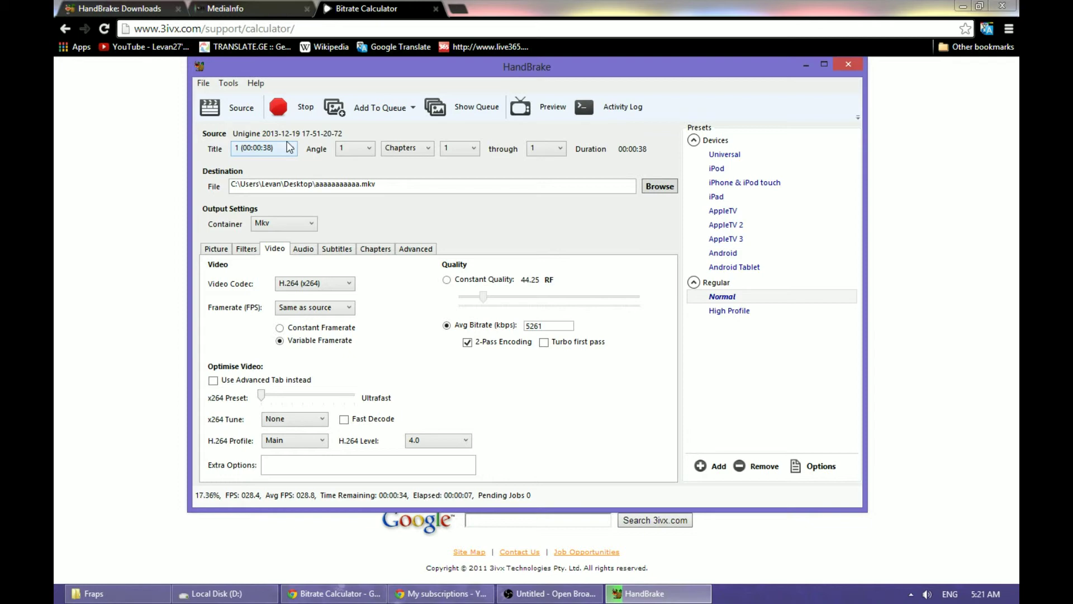
{"action": "left_click", "coordinate": [962, 5]}
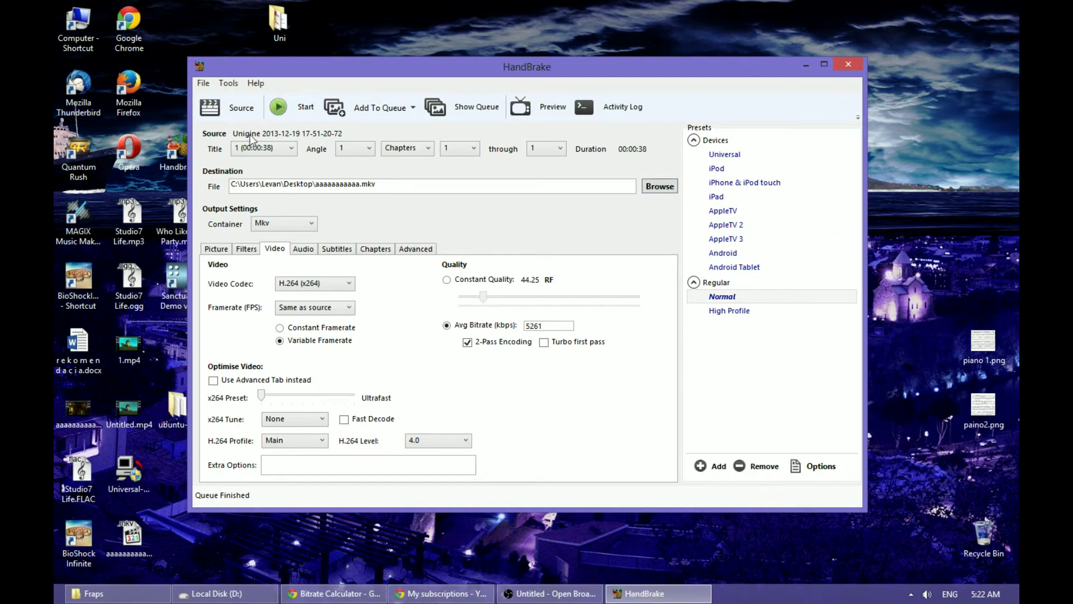
Exit HandBrake from the File menu and dismiss the launcher popup
{"action": "left_click", "coordinate": [204, 84]}
{"action": "left_click", "coordinate": [218, 116]}
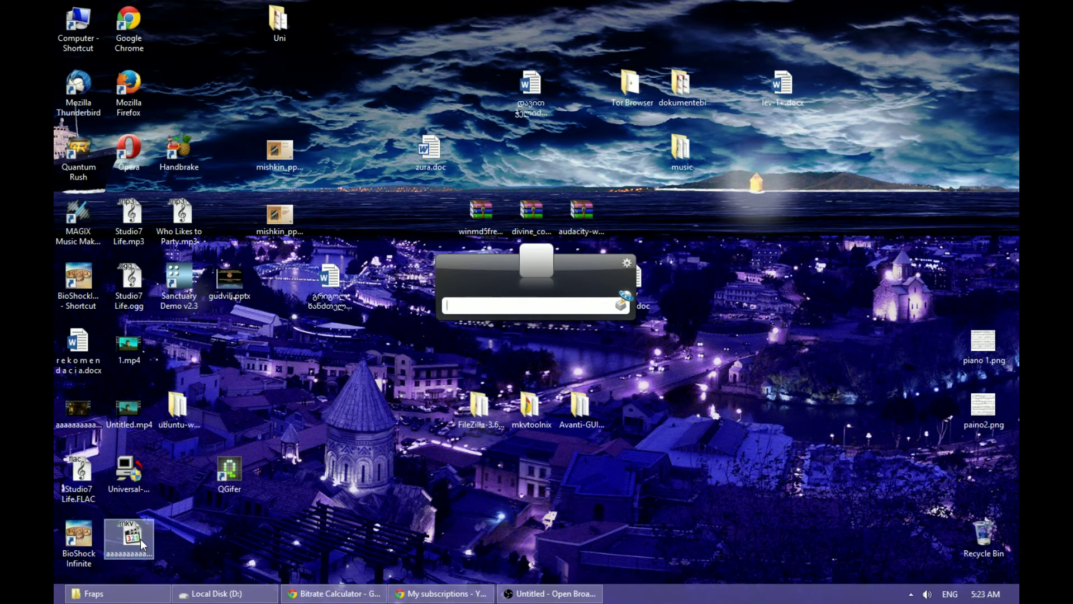
{"action": "key", "text": "Escape"}
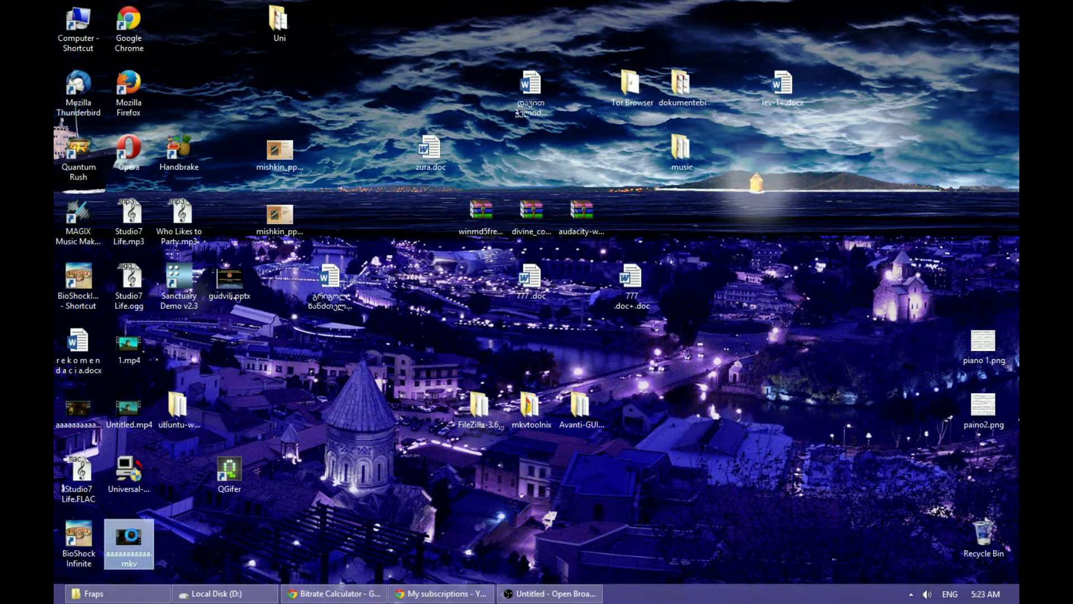
Check the encoded MKV's Properties to confirm its 24.3 MB size
{"action": "right_click", "coordinate": [113, 562]}
{"action": "left_click", "coordinate": [166, 522]}
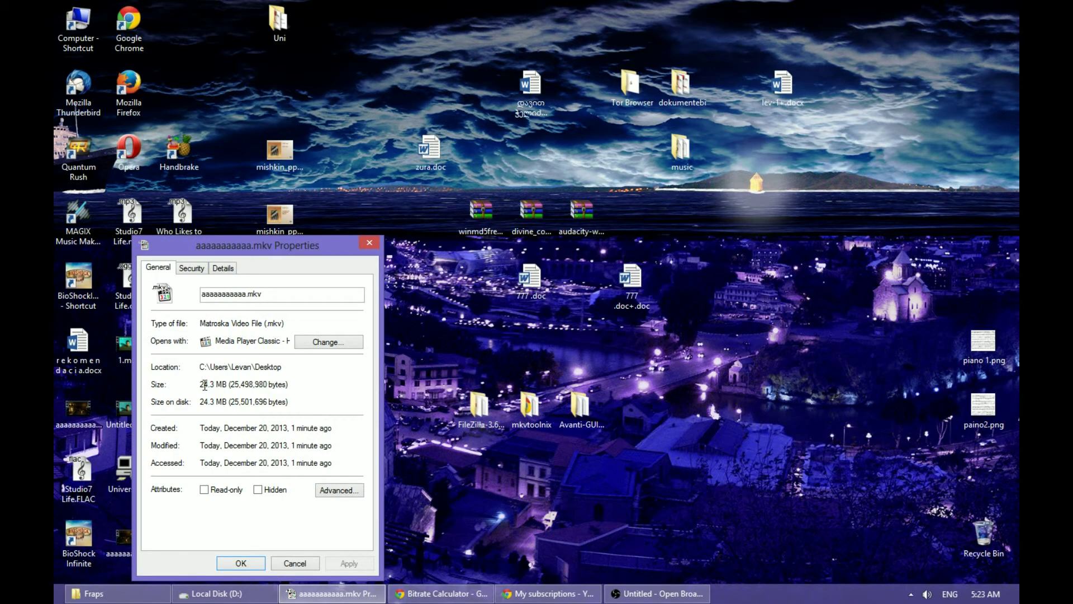
{"action": "left_click_drag", "start_coordinate": [203, 385], "coordinate": [222, 387]}
{"action": "left_click", "coordinate": [369, 242]}
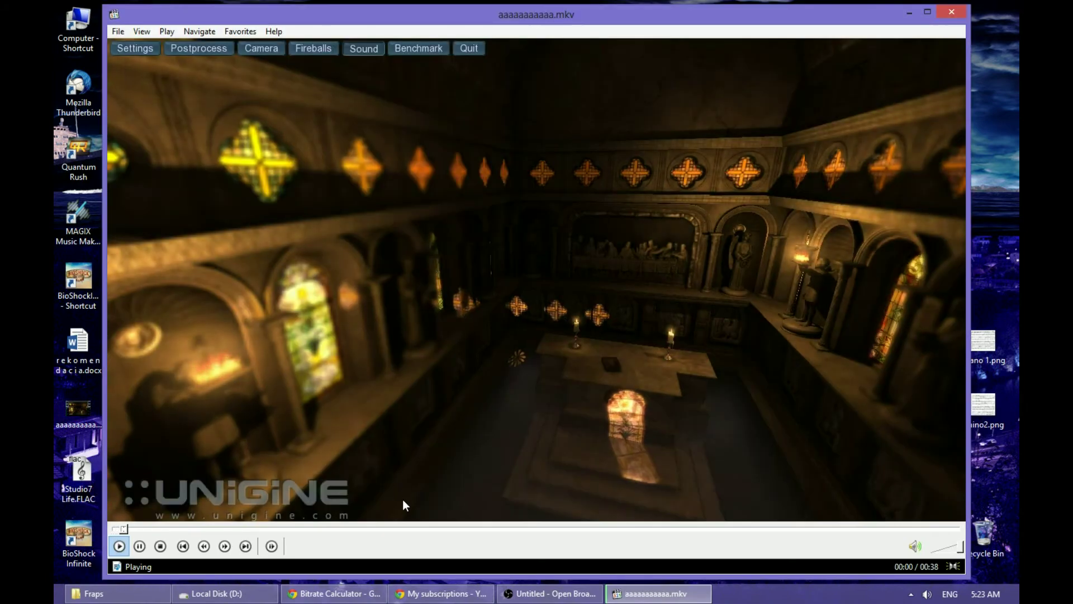
Seek the playing MKV ahead to about 00:20
{"action": "left_click", "coordinate": [512, 531]}
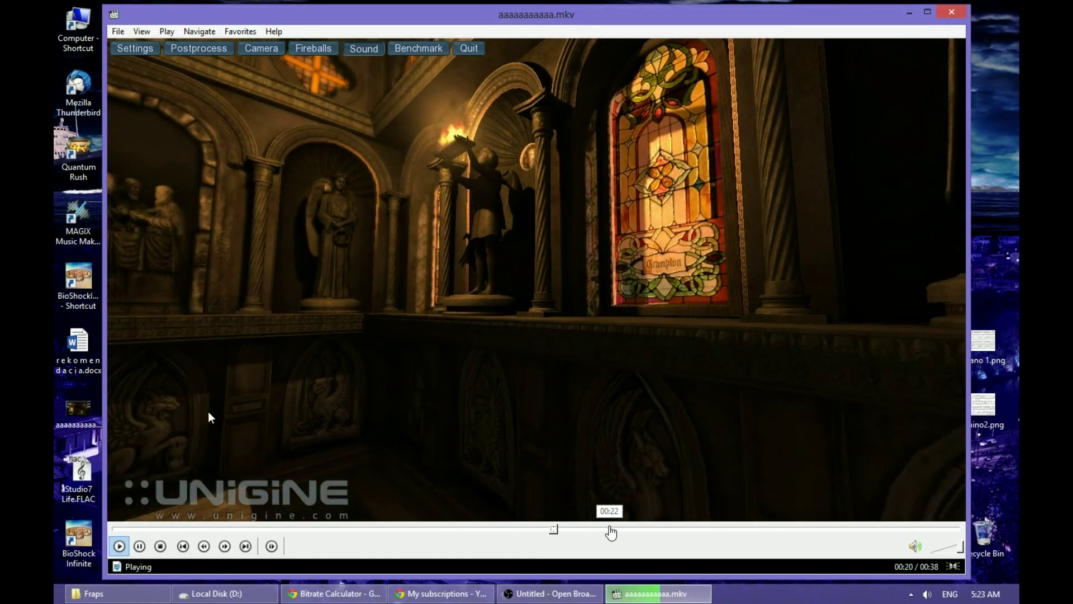